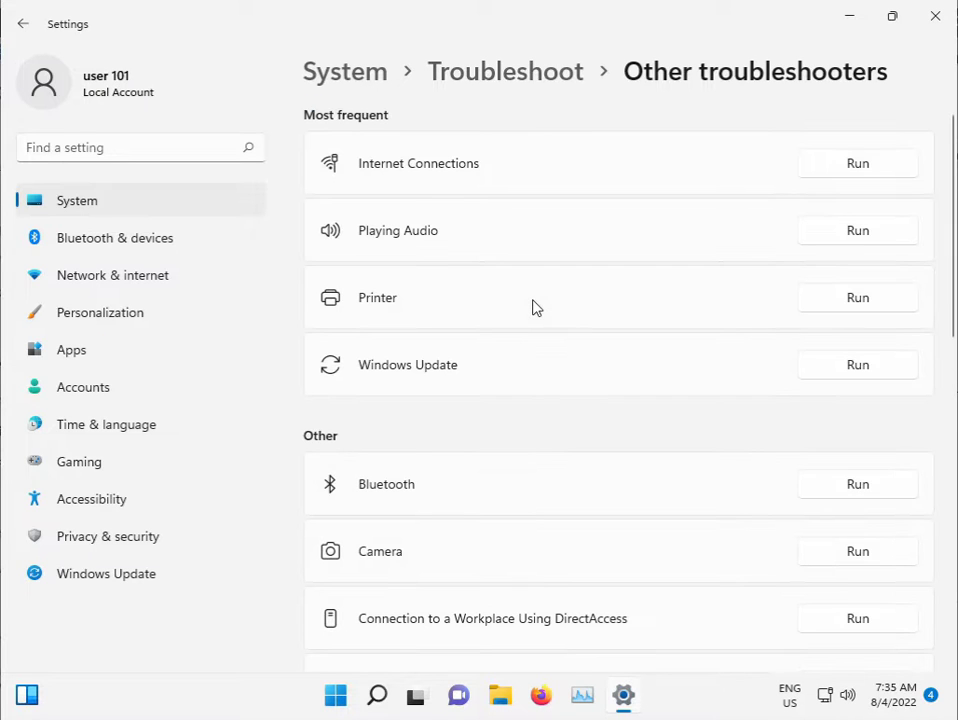
- Run the Windows Update troubleshooter and close the Settings window
{"action": "left_click", "coordinate": [832, 367]}
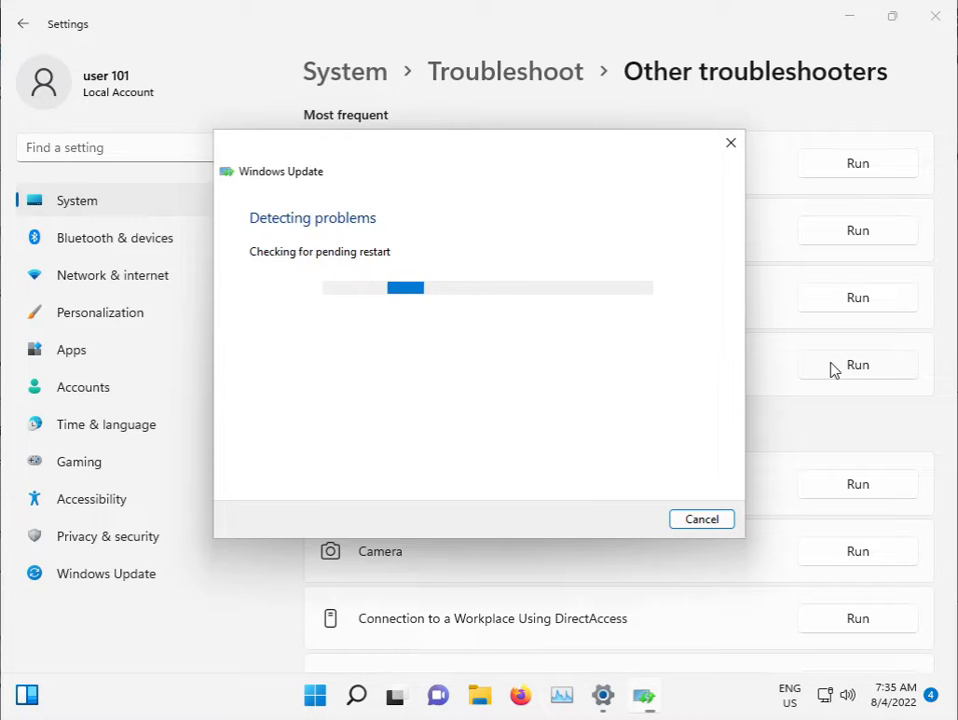
{"action": "left_click", "coordinate": [933, 20]}
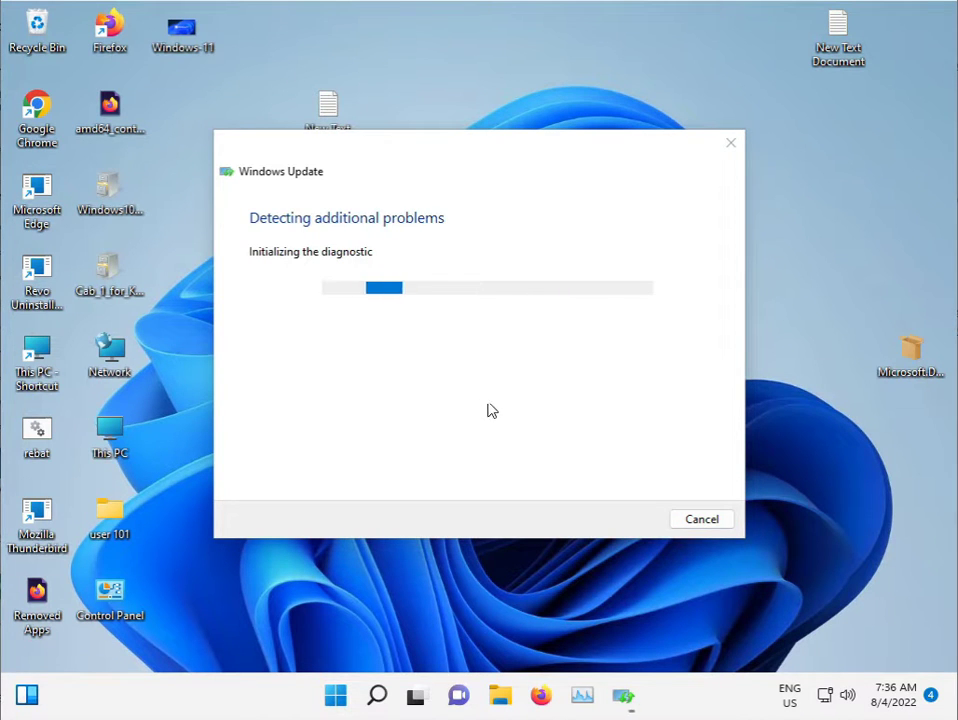
- Search Windows for cmd and start Command Prompt as administrator, approving the elevation request
{"action": "key", "text": "super+r"}
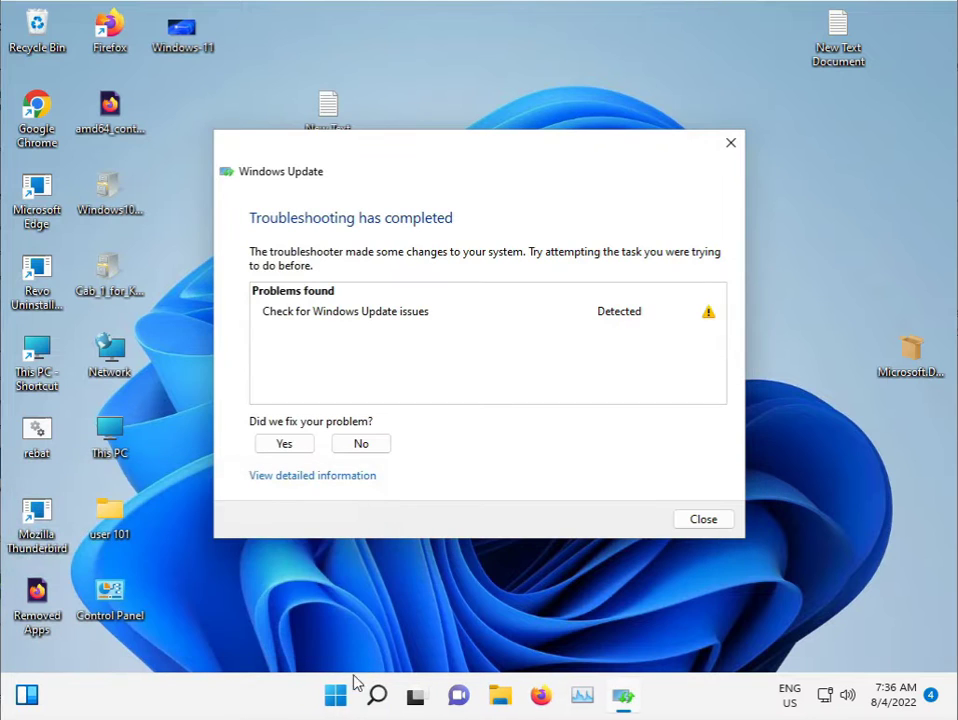
{"action": "left_click", "coordinate": [340, 695]}
{"action": "type", "text": "cmd"}
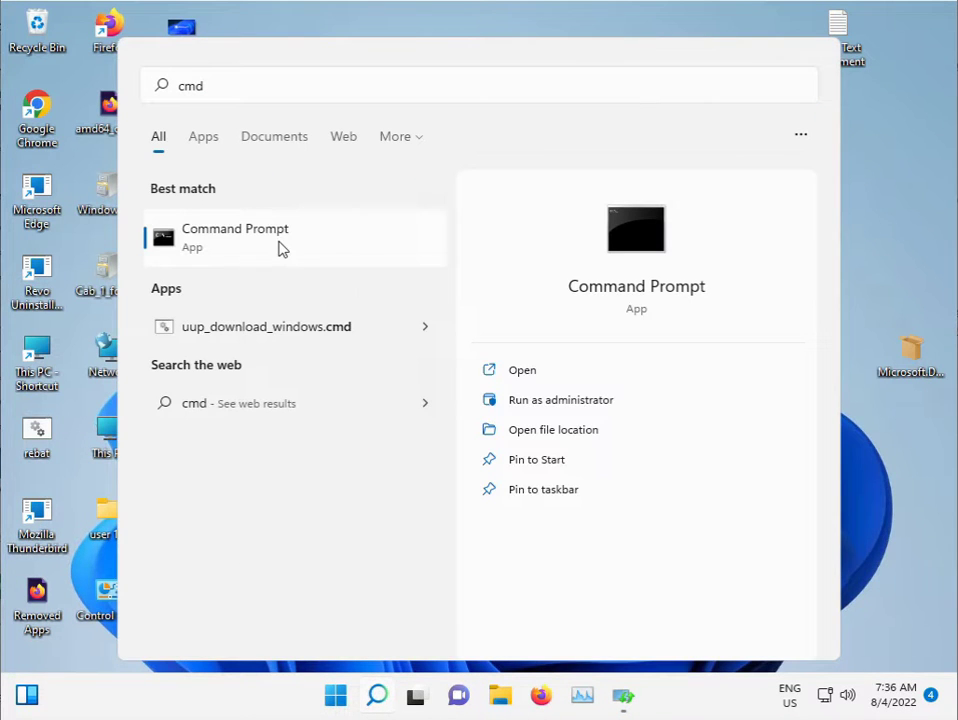
{"action": "right_click", "coordinate": [280, 246]}
{"action": "left_click", "coordinate": [376, 270]}
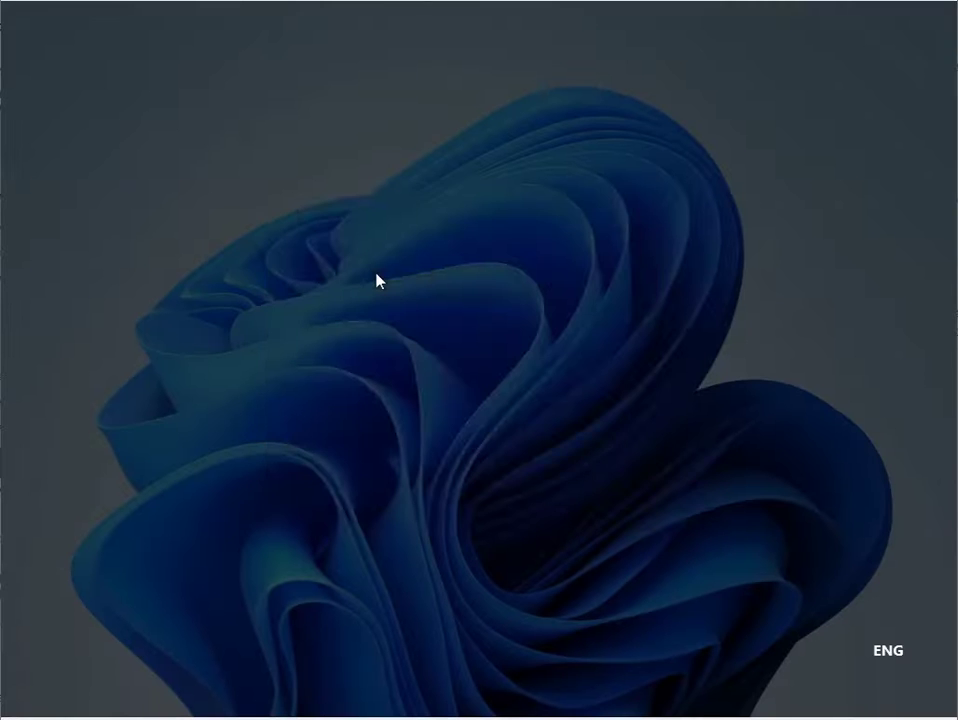
{"action": "left_click", "coordinate": [415, 489]}
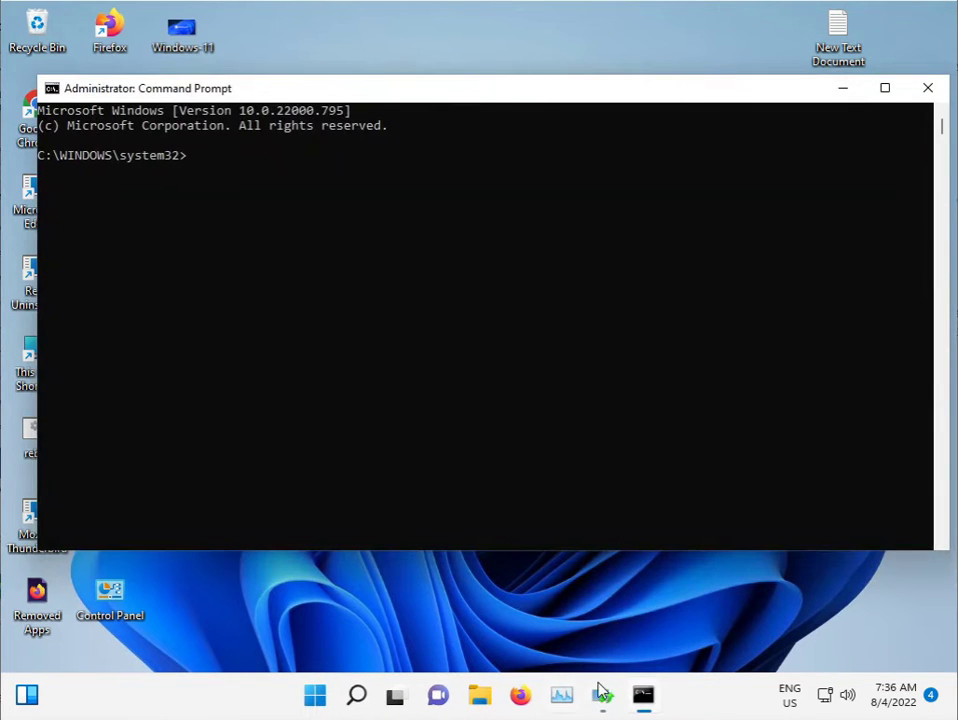
- Bring the Windows Update troubleshooter forward and close it
{"action": "mouse_move", "coordinate": [603, 694]}
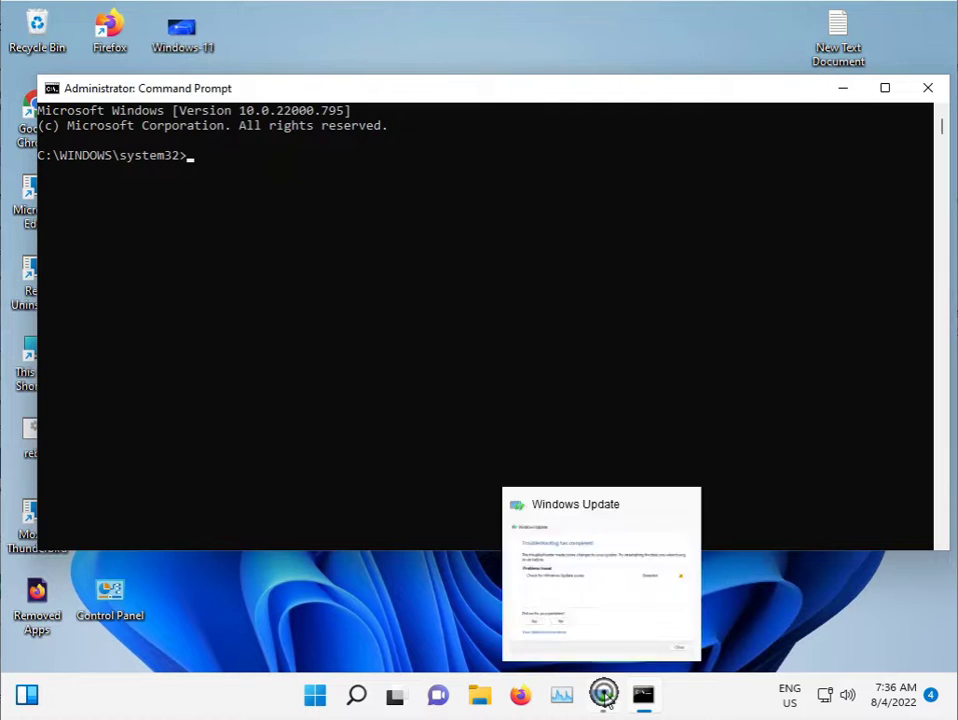
{"action": "left_click", "coordinate": [583, 613]}
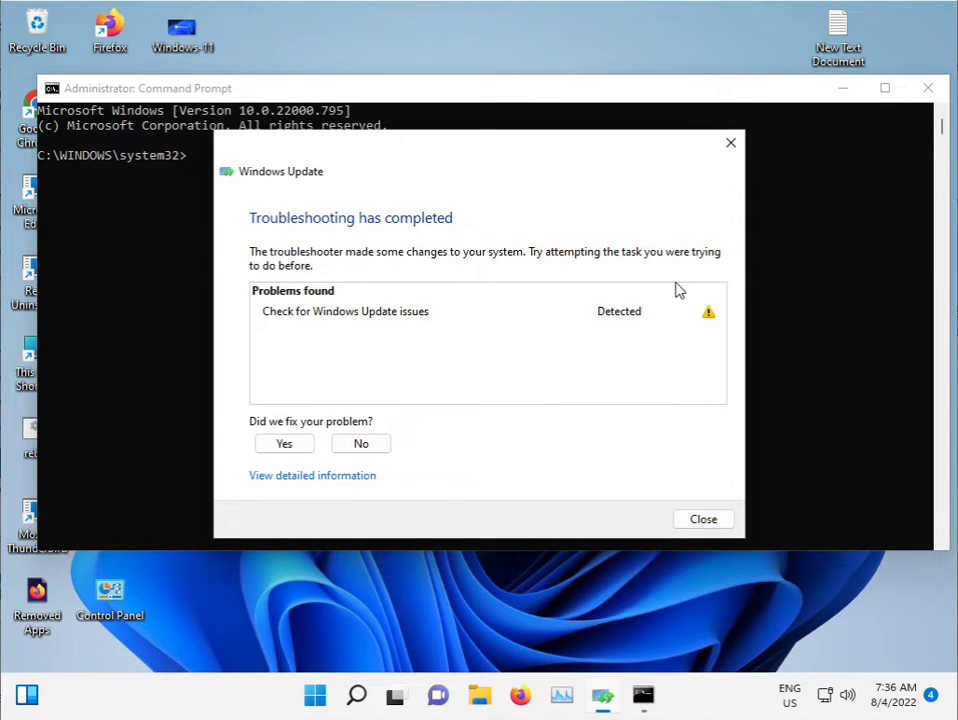
{"action": "left_click", "coordinate": [735, 144]}
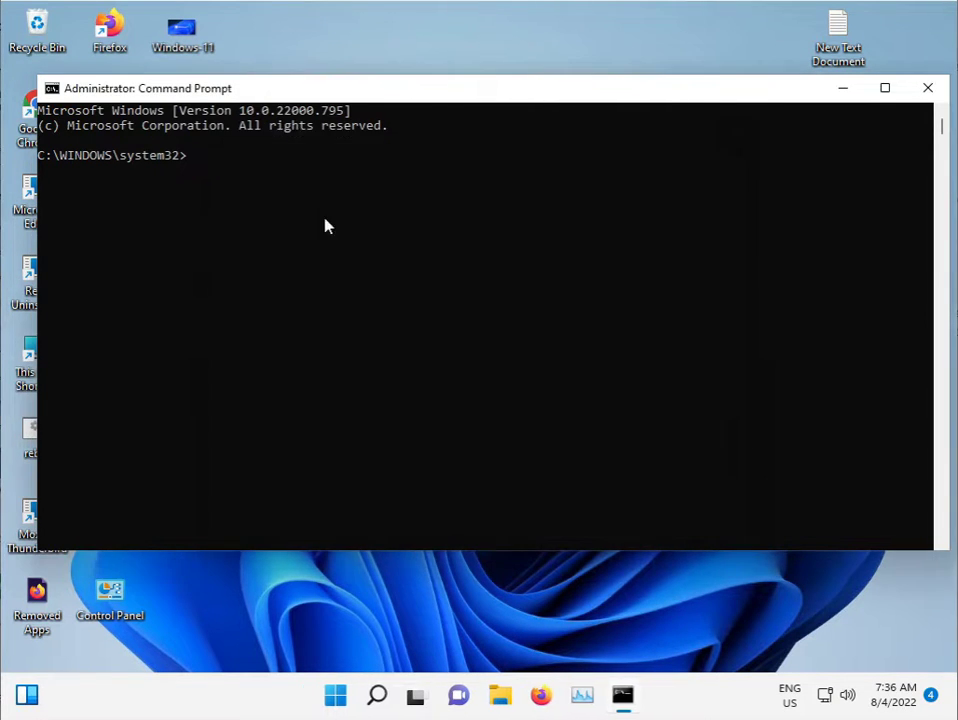
- Start a system file scan with sfc /scannow in the elevated Command Prompt and minimize its window
{"action": "left_click", "coordinate": [200, 155]}
{"action": "left_click", "coordinate": [190, 156]}
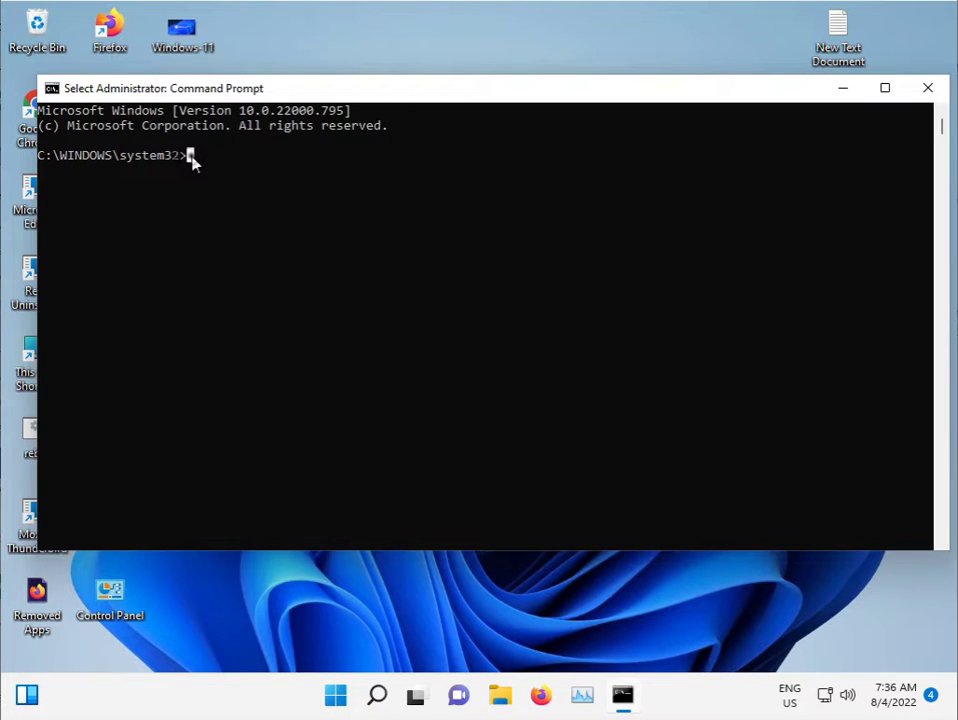
{"action": "right_click", "coordinate": [192, 160]}
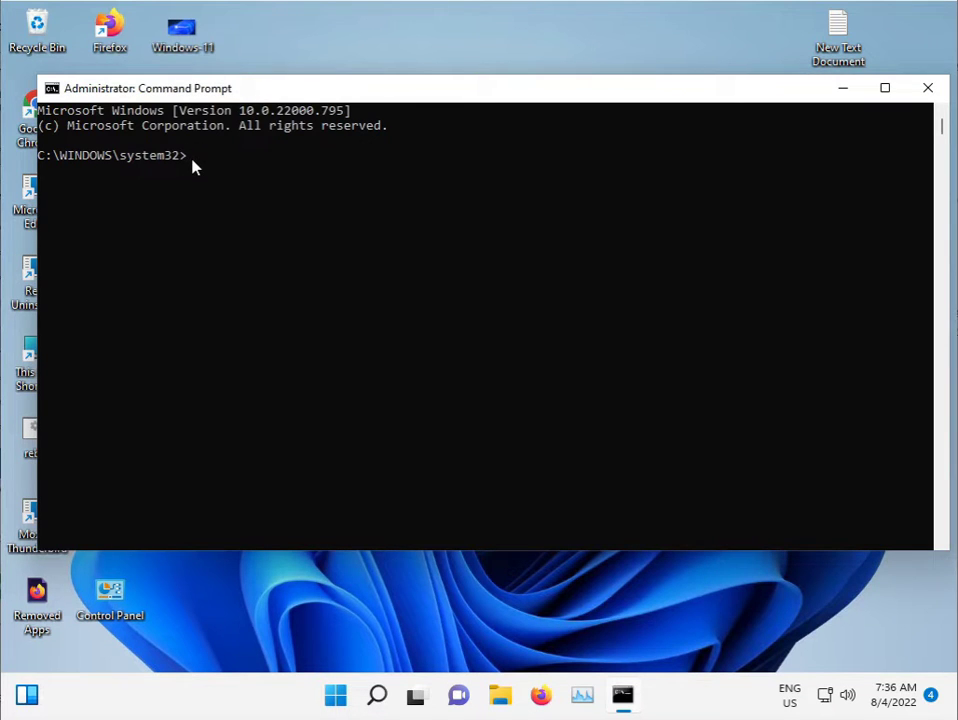
{"action": "type", "text": "sfc /scannow"}
{"action": "key", "text": "Return"}
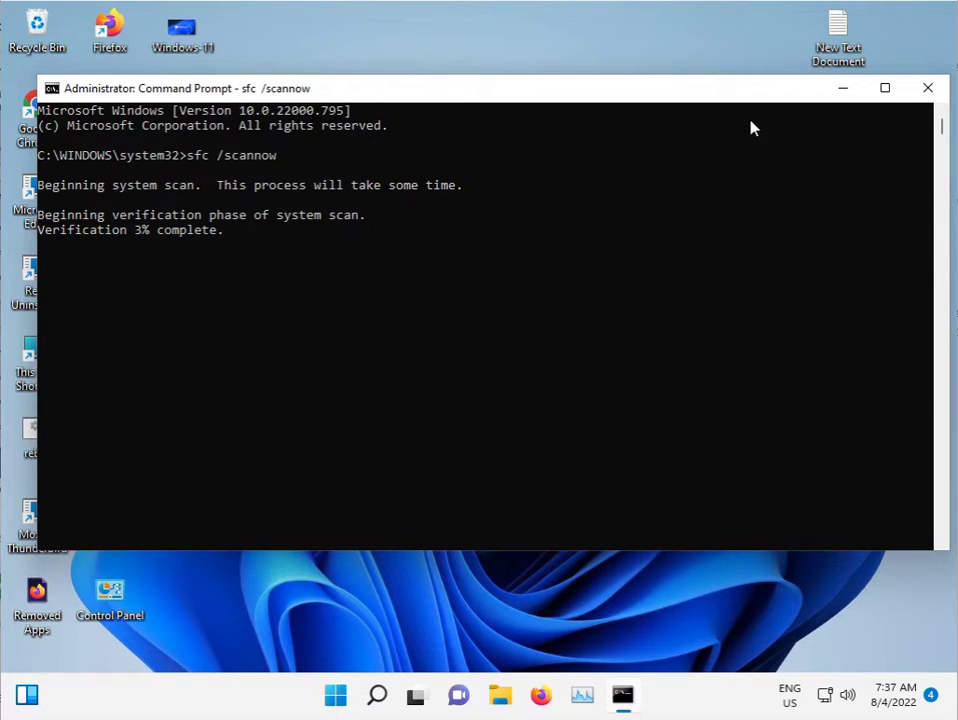
{"action": "left_click", "coordinate": [839, 91]}
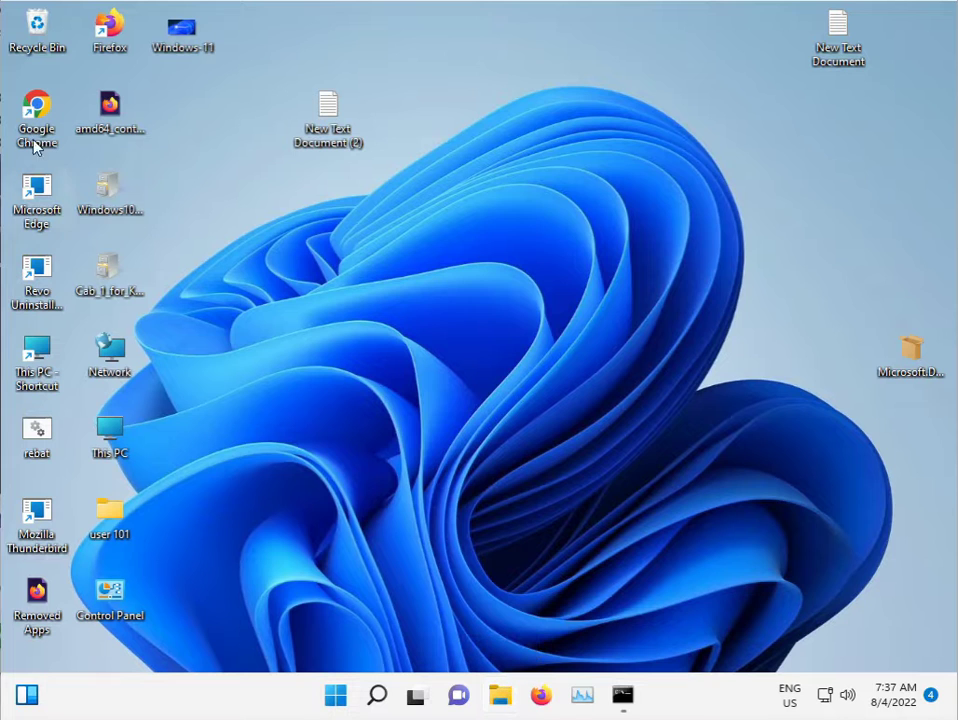
- Switch to Google Chrome and search the web for ".net framework repair tool offline"
{"action": "double_click", "coordinate": [38, 105]}
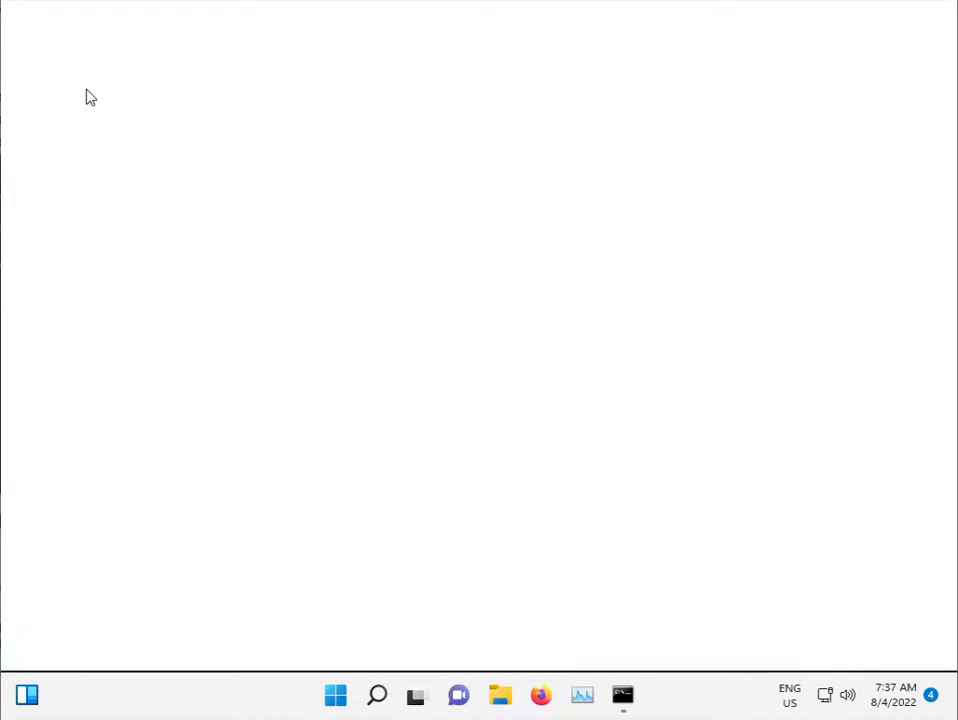
{"action": "left_click", "coordinate": [940, 78]}
{"action": "left_click", "coordinate": [405, 48]}
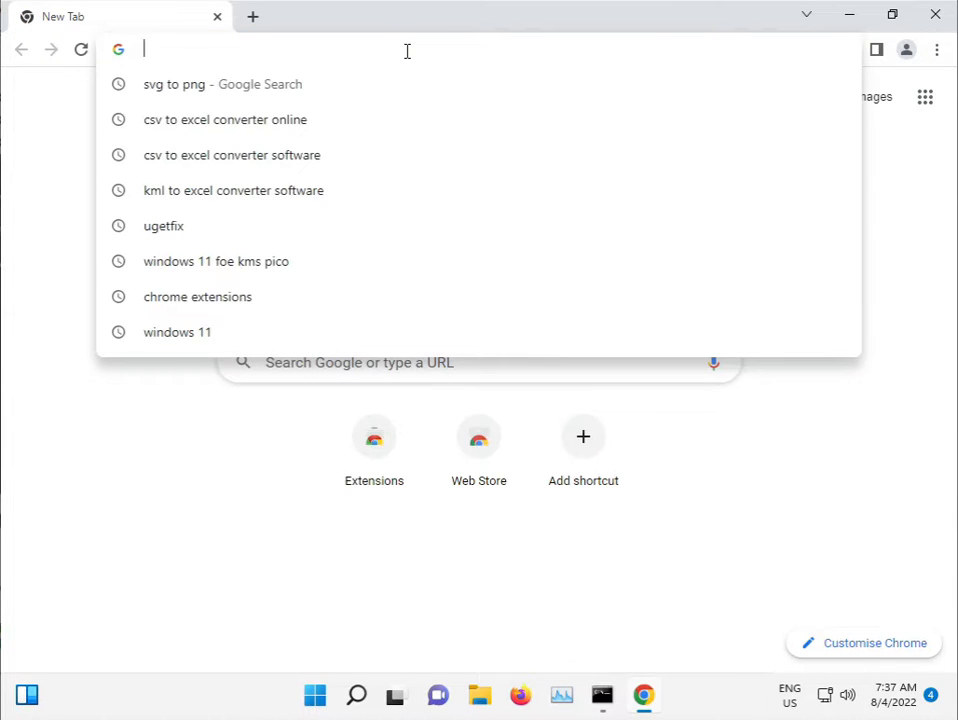
{"action": "type", "text": ".net"}
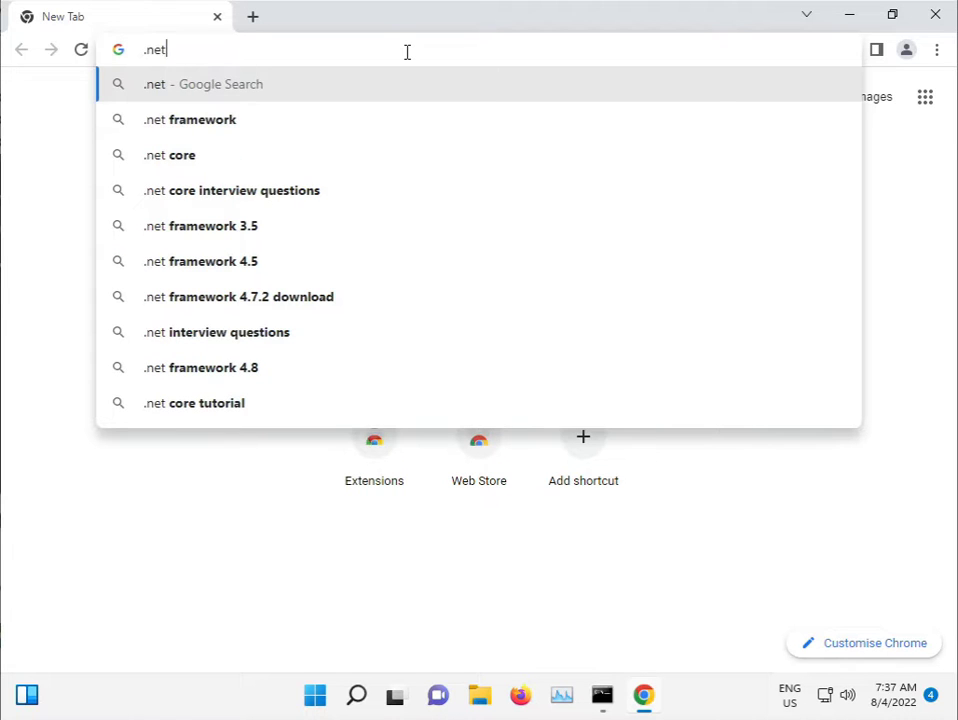
{"action": "key", "text": "Down"}
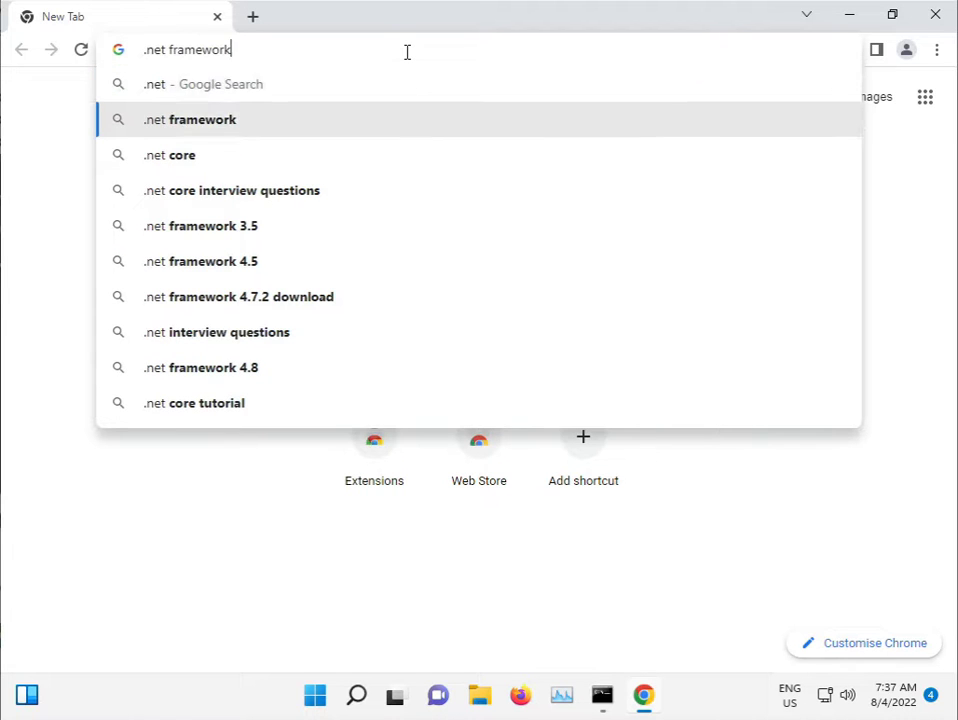
{"action": "type", "text": "repai"}
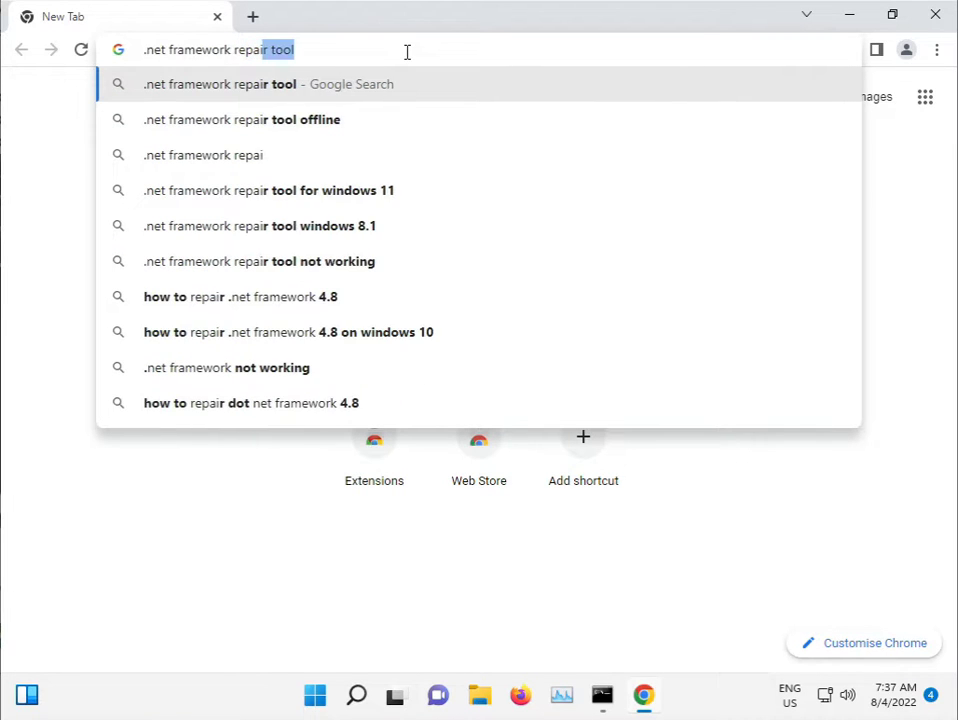
{"action": "key", "text": "Down"}
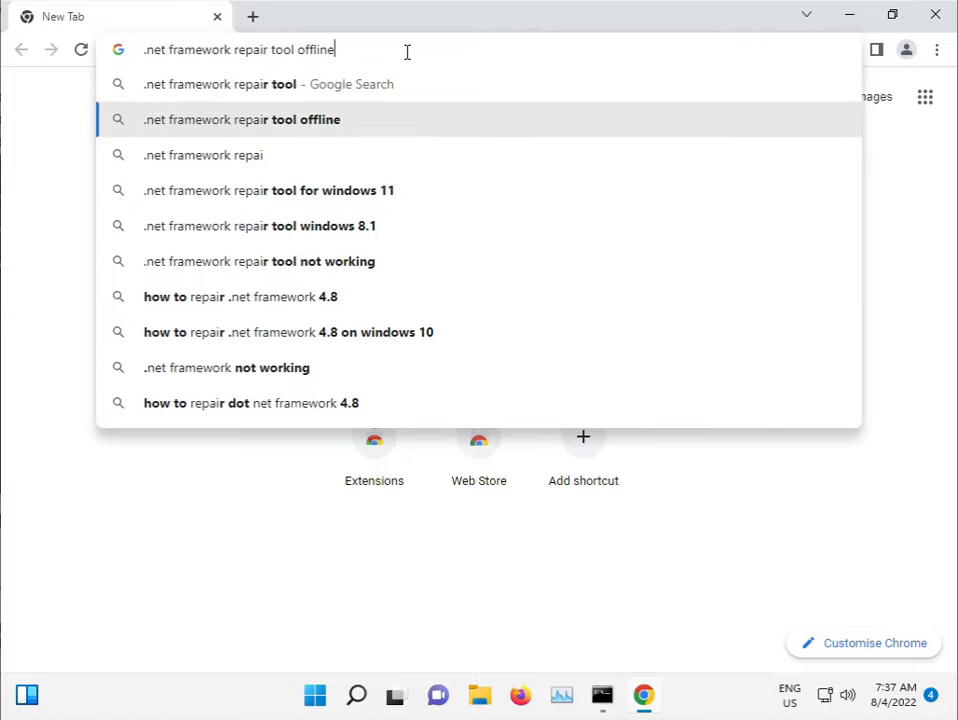
{"action": "key", "text": "Return"}
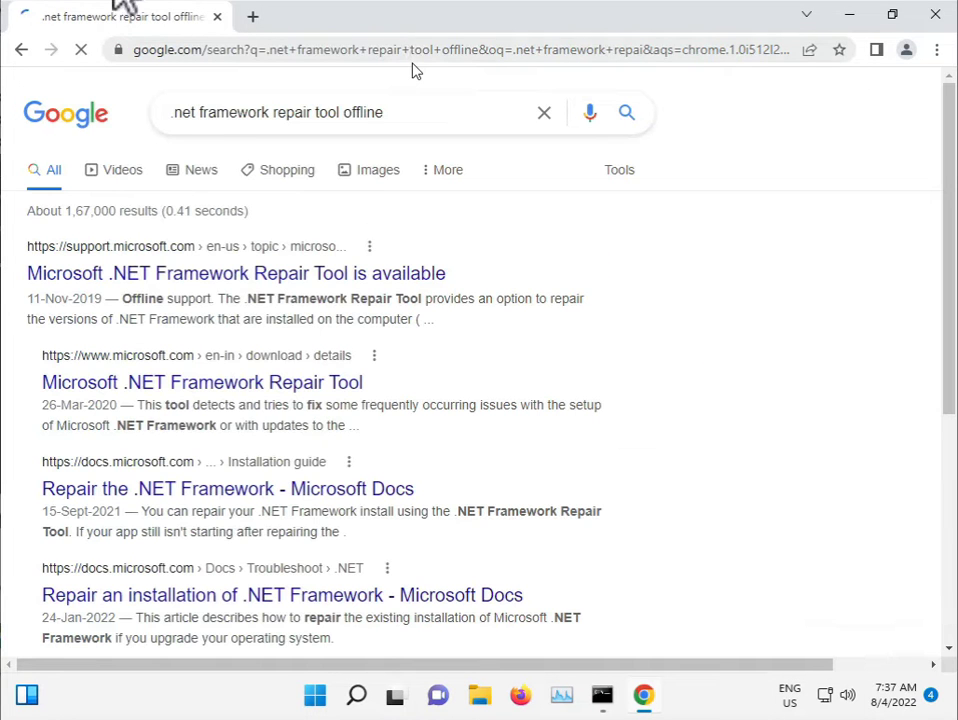
- Open the Microsoft Support article on the .NET Framework Repair Tool and download the tool from its download information section
{"action": "left_click", "coordinate": [172, 260]}
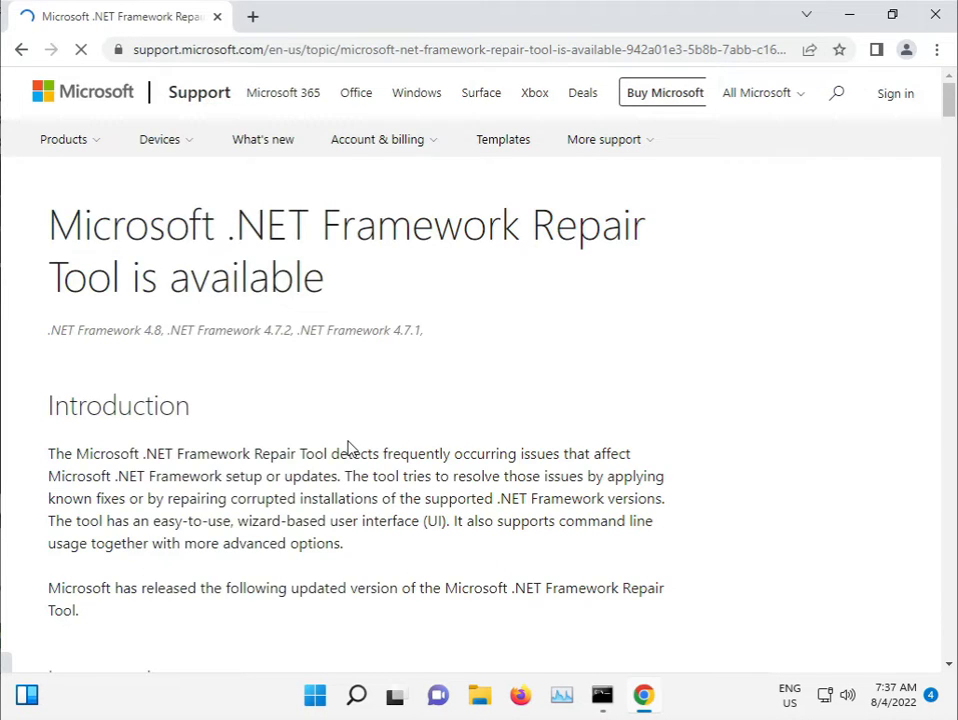
{"action": "scroll", "coordinate": [355, 450], "scroll_direction": "down", "scroll_amount": 2}
{"action": "scroll", "coordinate": [361, 453], "scroll_direction": "down", "scroll_amount": 6}
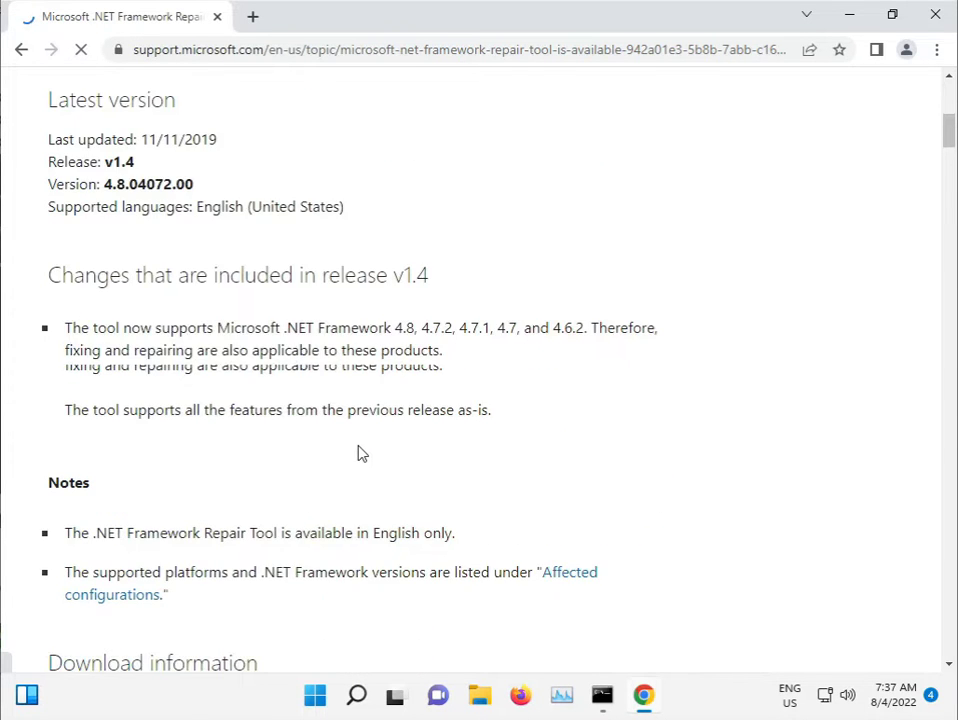
{"action": "scroll", "coordinate": [361, 453], "scroll_direction": "down", "scroll_amount": 3}
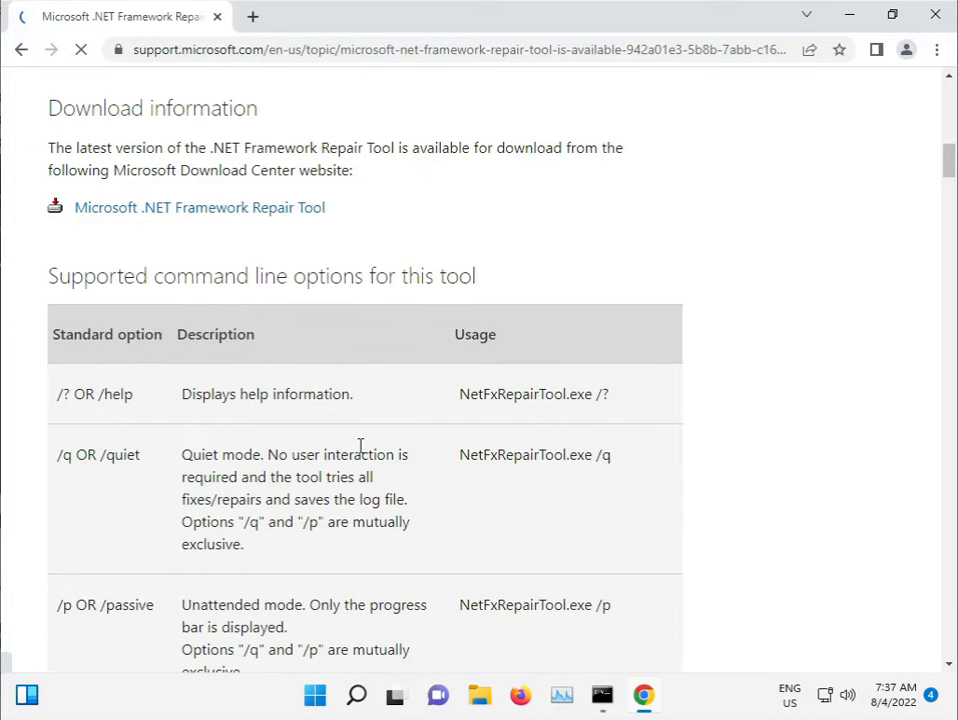
{"action": "scroll", "coordinate": [361, 447], "scroll_direction": "down", "scroll_amount": 8}
{"action": "scroll", "coordinate": [361, 447], "scroll_direction": "down", "scroll_amount": 9}
{"action": "scroll", "coordinate": [361, 453], "scroll_direction": "down", "scroll_amount": 12}
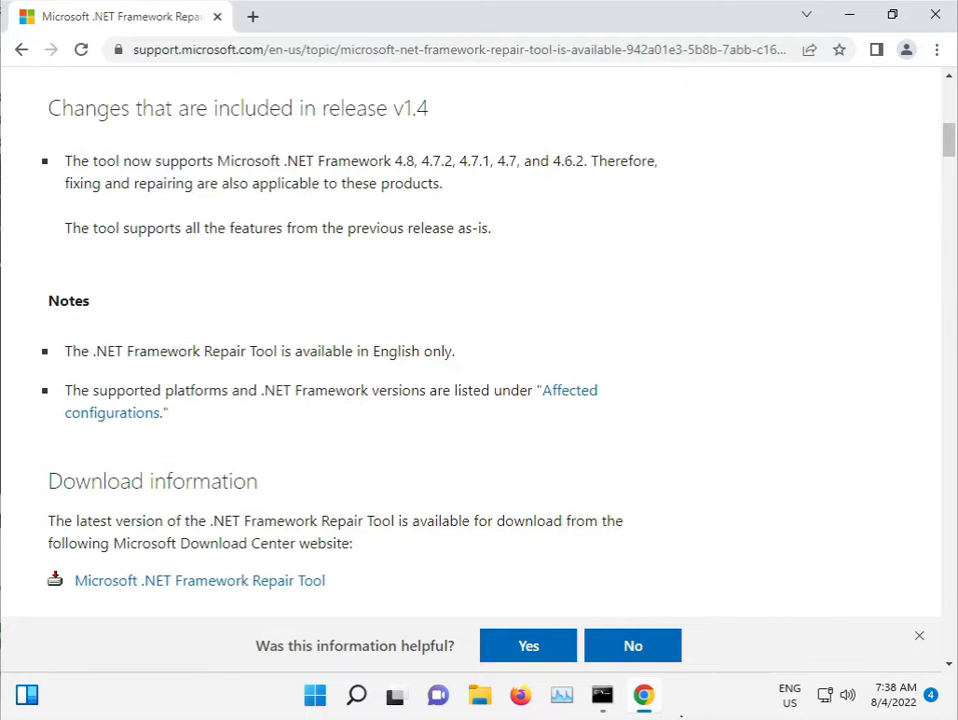
{"action": "left_click", "coordinate": [95, 581]}
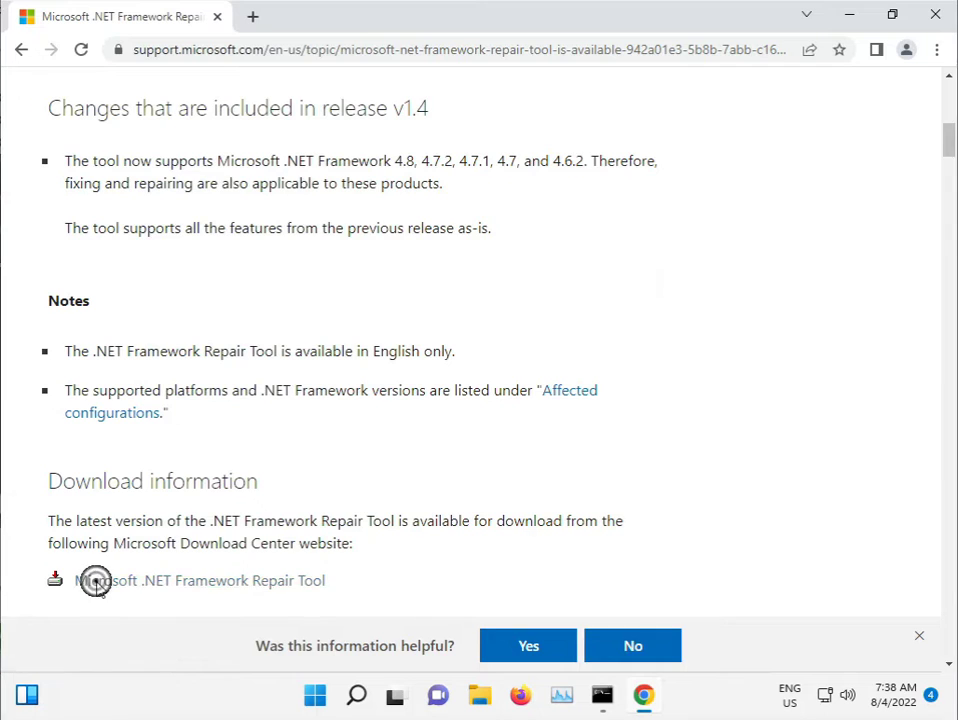
- Launch the downloaded netfxrepairtool.exe and approve the elevation request
{"action": "left_click", "coordinate": [76, 648]}
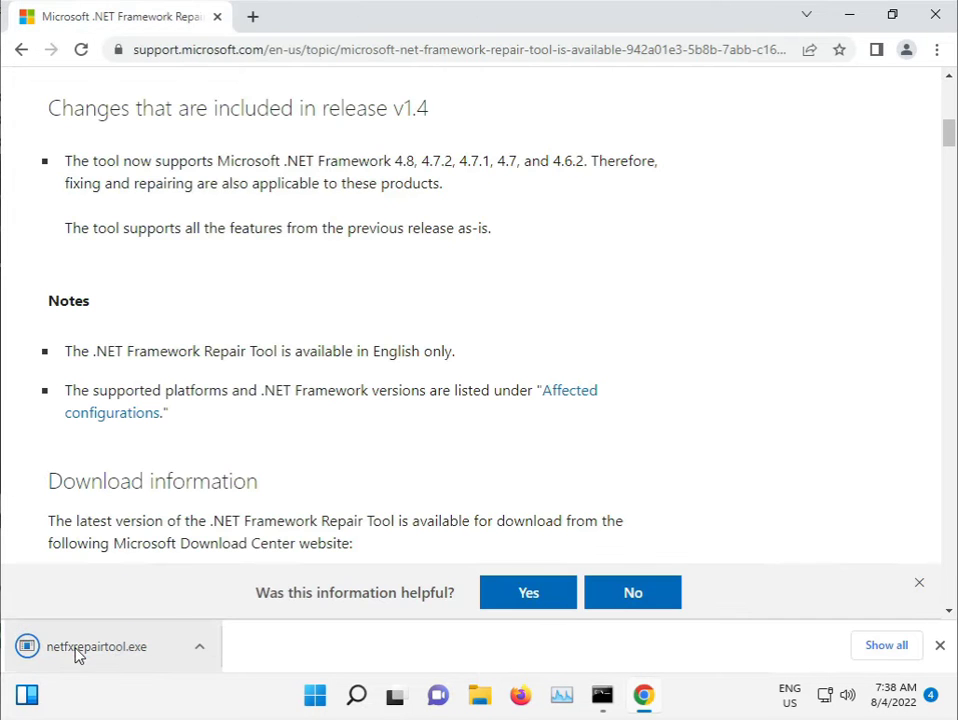
{"action": "left_click", "coordinate": [195, 649]}
{"action": "left_click", "coordinate": [246, 526]}
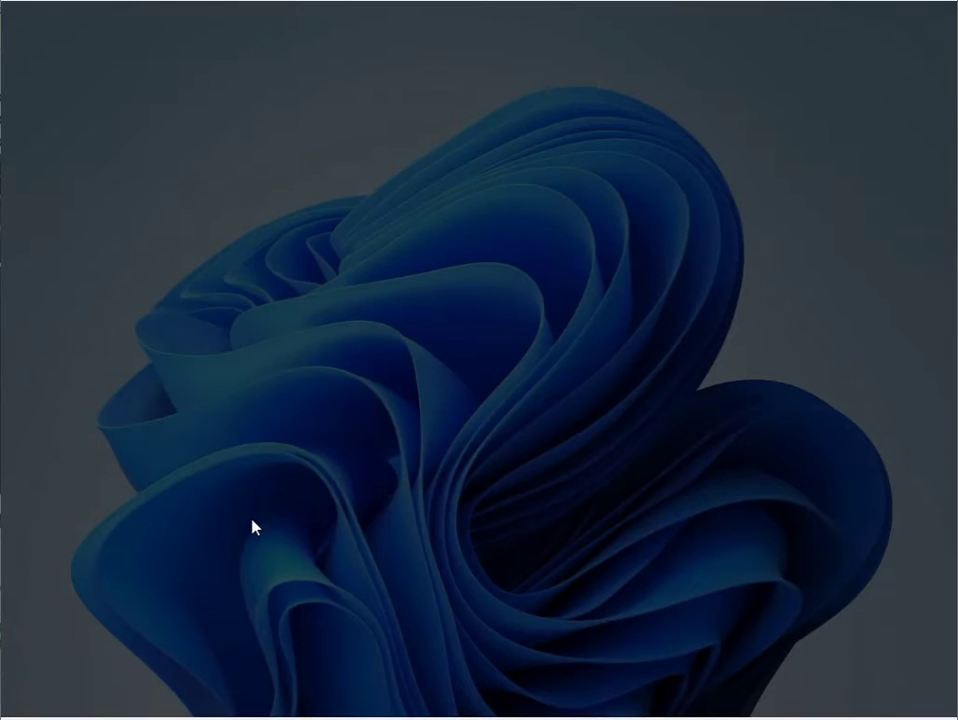
{"action": "left_click", "coordinate": [387, 498]}
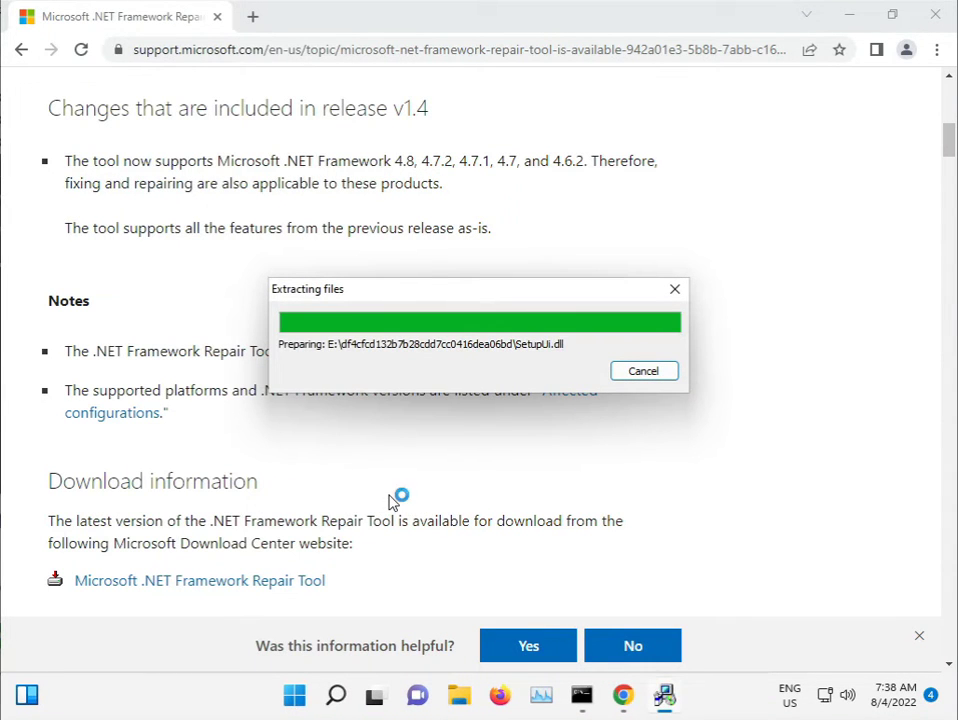
- Apply the recommended changes in the .NET Framework Repair Tool, finish the wizard and minimize Chrome
{"action": "left_click", "coordinate": [373, 486]}
{"action": "left_click", "coordinate": [553, 540]}
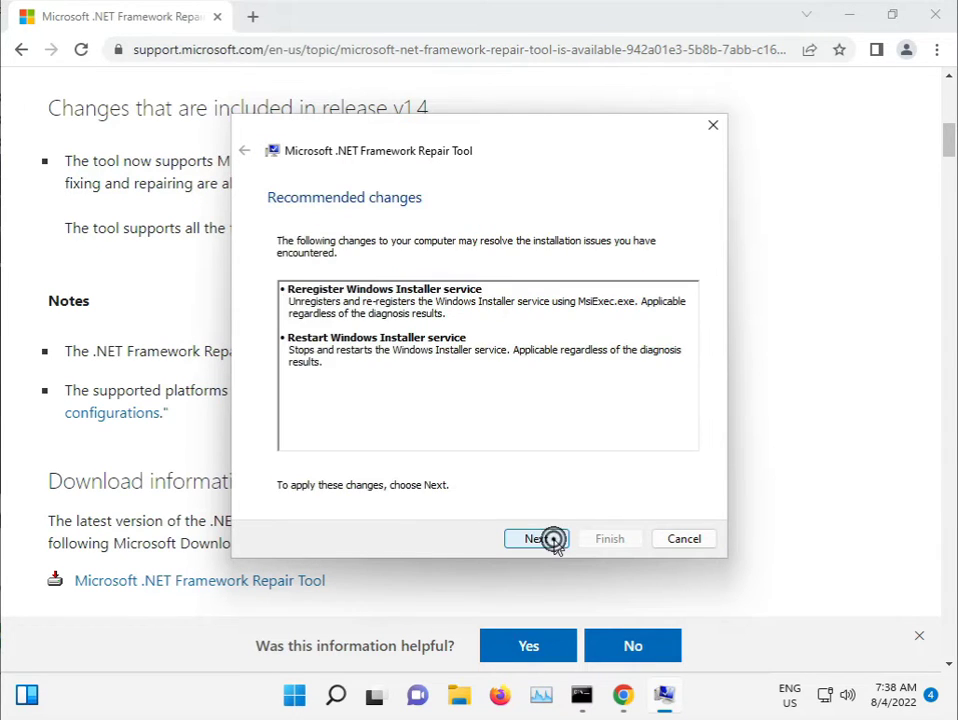
{"action": "left_click", "coordinate": [556, 544]}
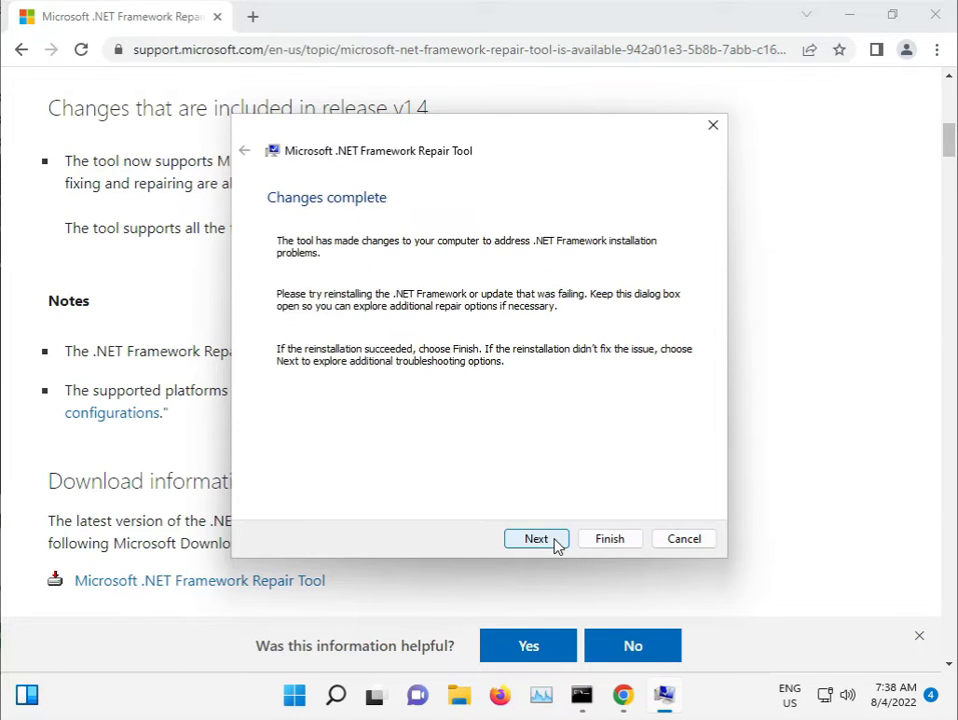
{"action": "left_click", "coordinate": [545, 541]}
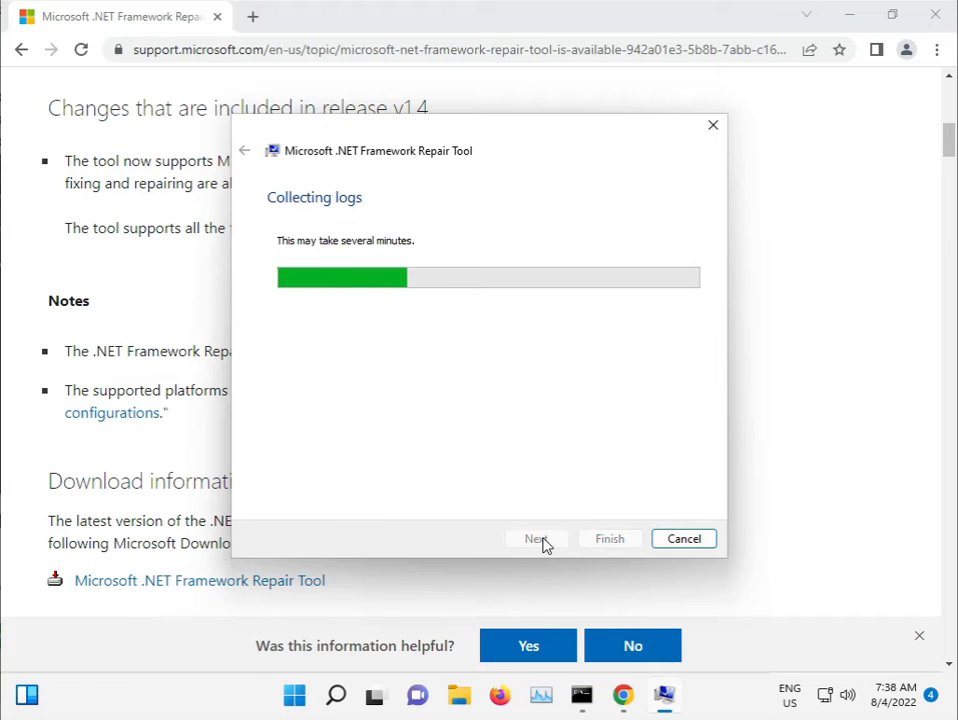
{"action": "left_click", "coordinate": [594, 540]}
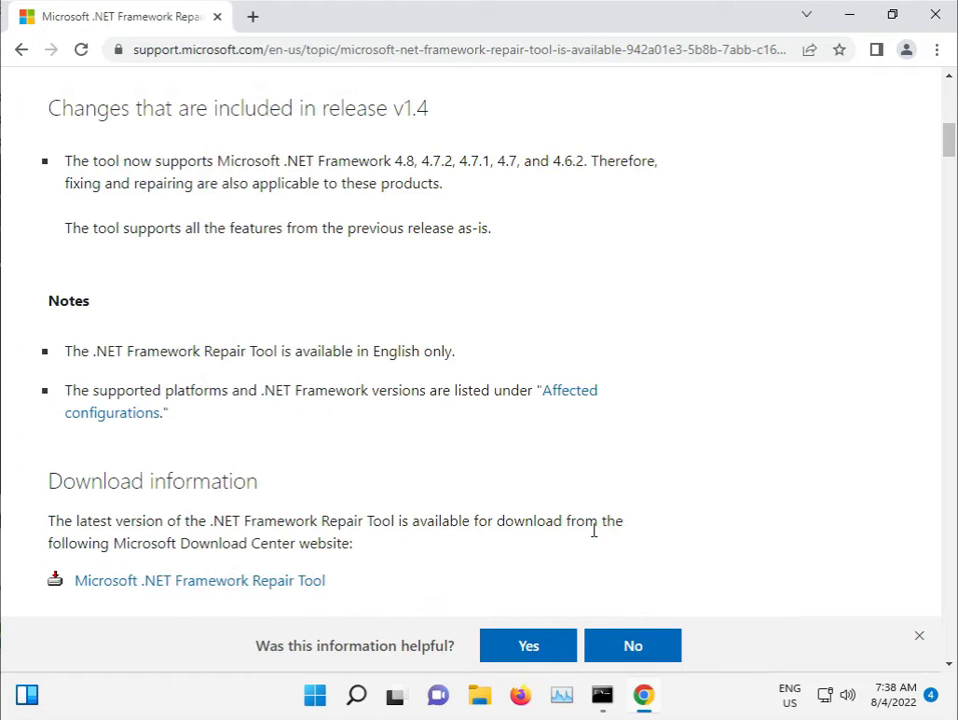
{"action": "left_click", "coordinate": [850, 13]}
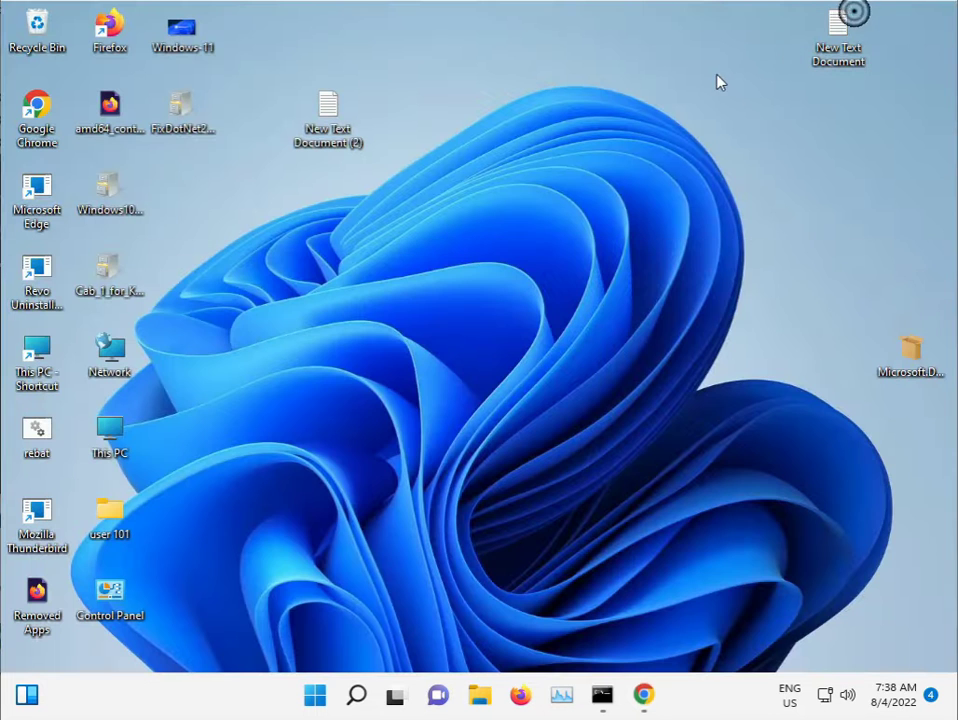
{"action": "left_click", "coordinate": [318, 700]}
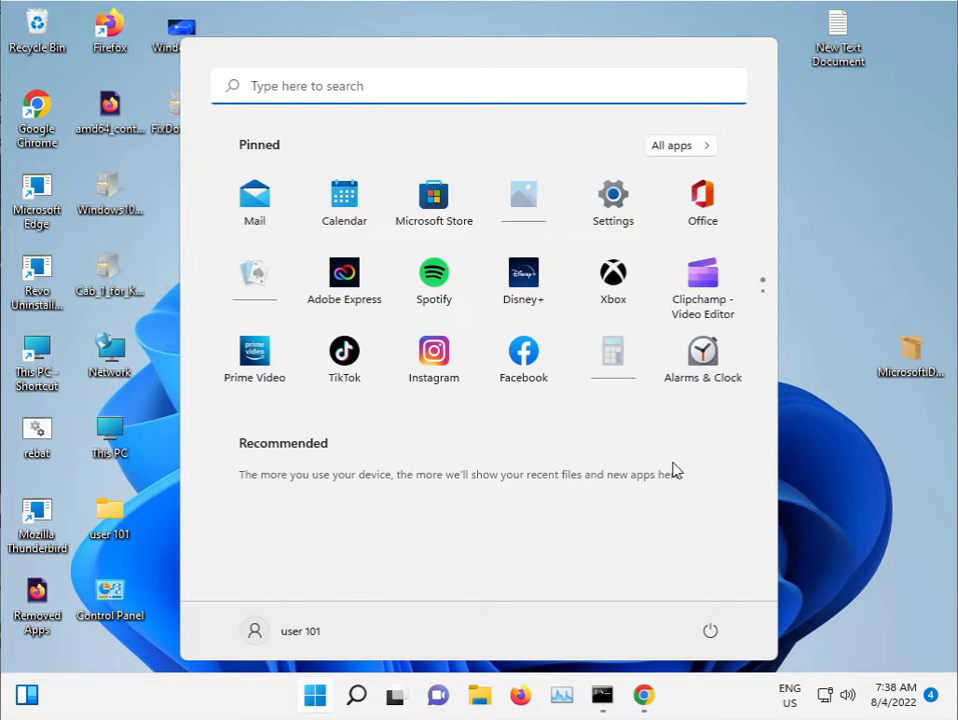
{"action": "left_click", "coordinate": [782, 453]}
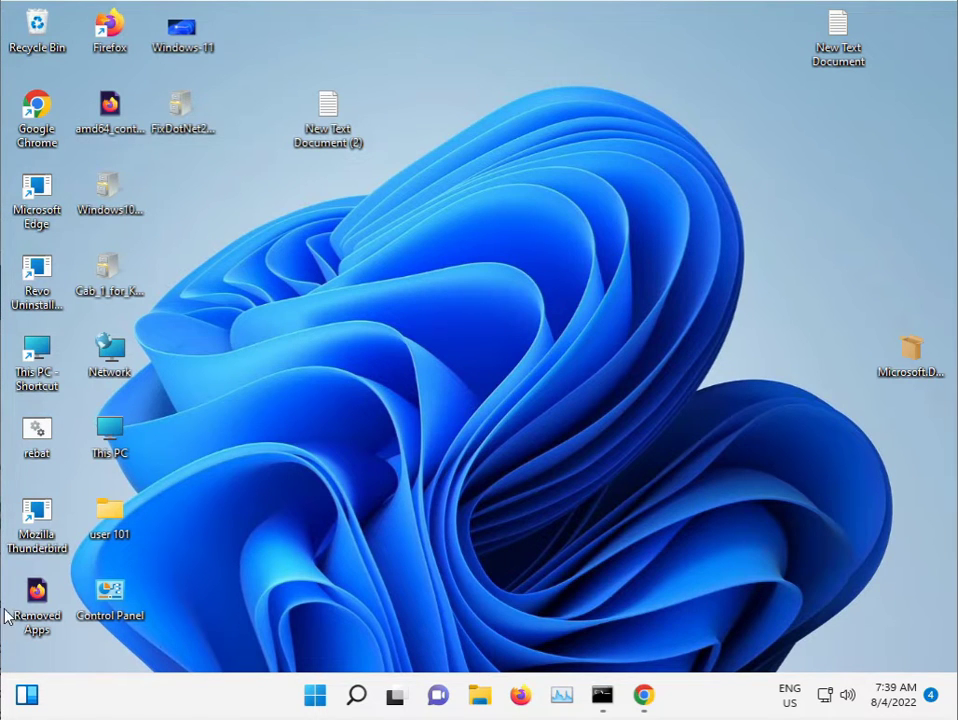
- Open the Windows folder on Local Disk (C:) in File Explorer
{"action": "left_click", "coordinate": [313, 697]}
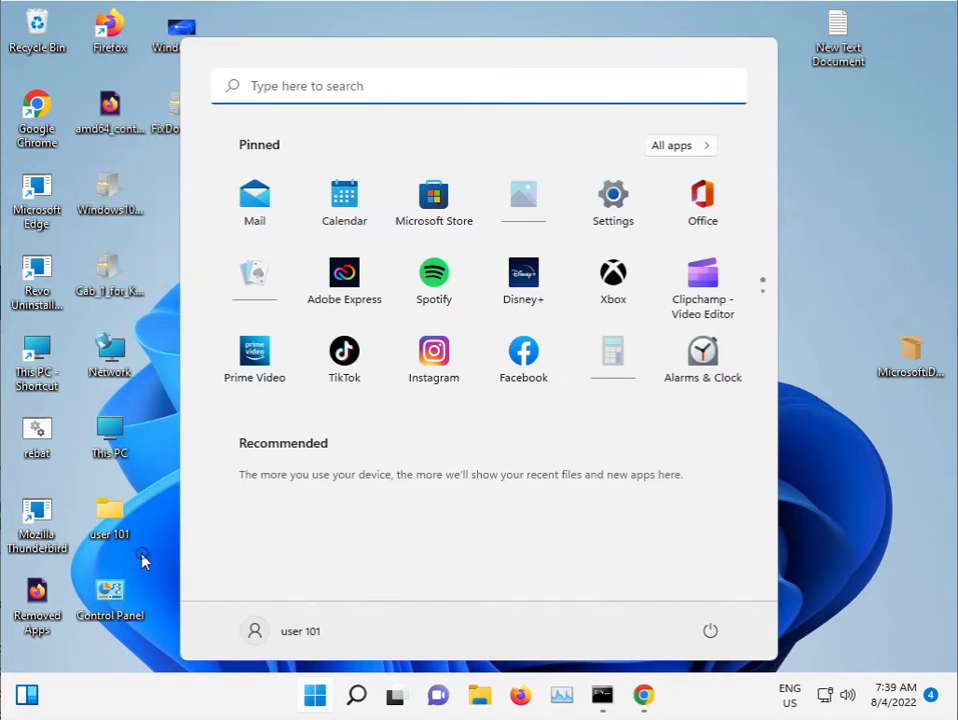
{"action": "left_click", "coordinate": [143, 562]}
{"action": "double_click", "coordinate": [45, 350]}
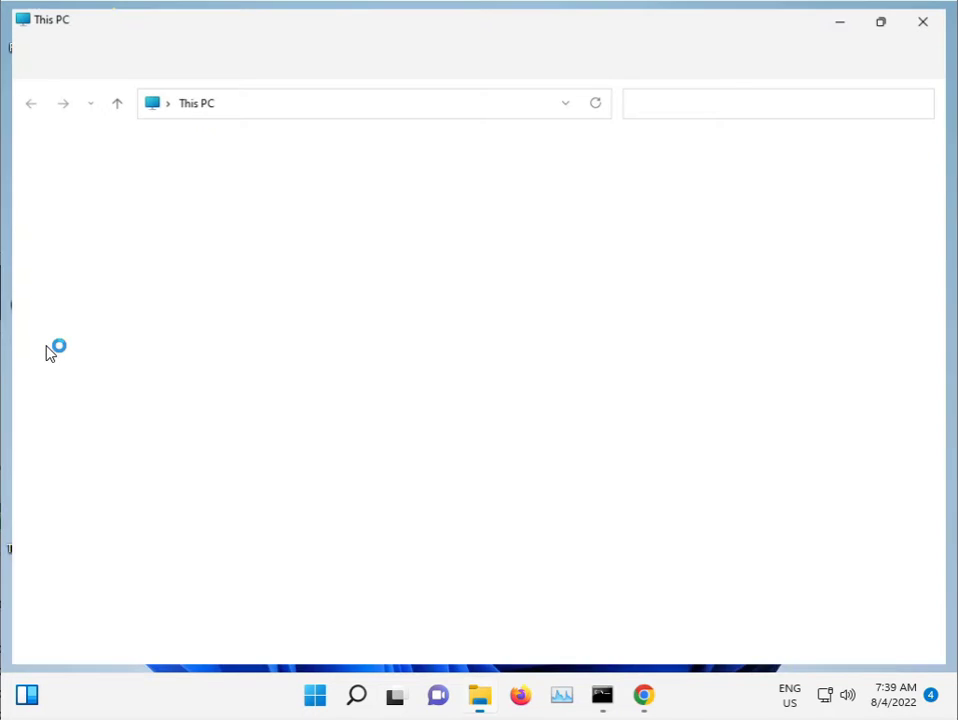
{"action": "double_click", "coordinate": [299, 316]}
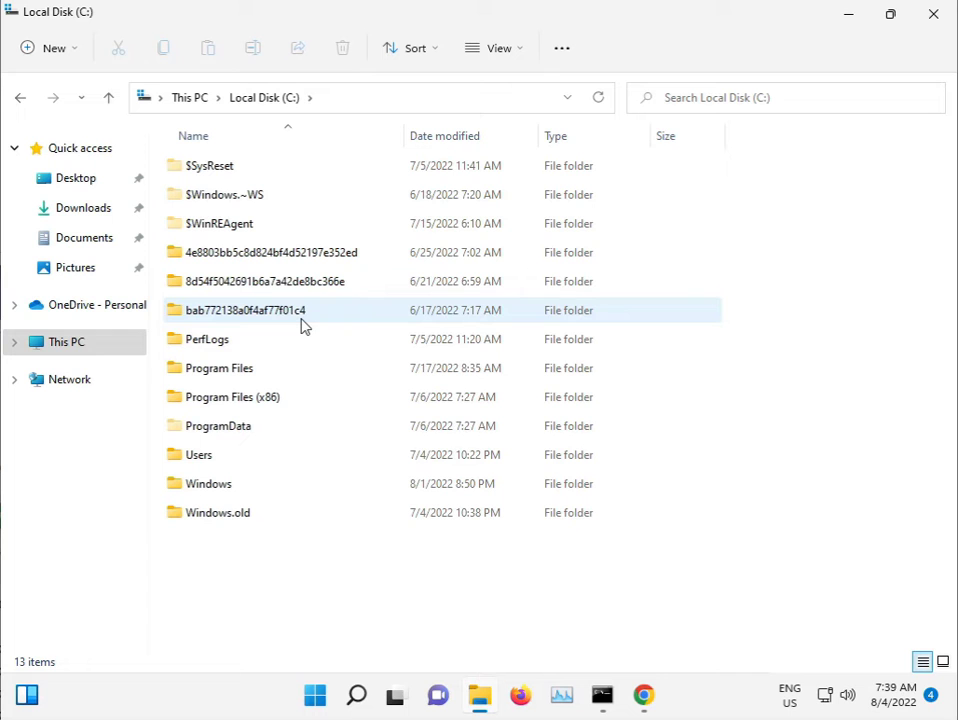
{"action": "double_click", "coordinate": [210, 484]}
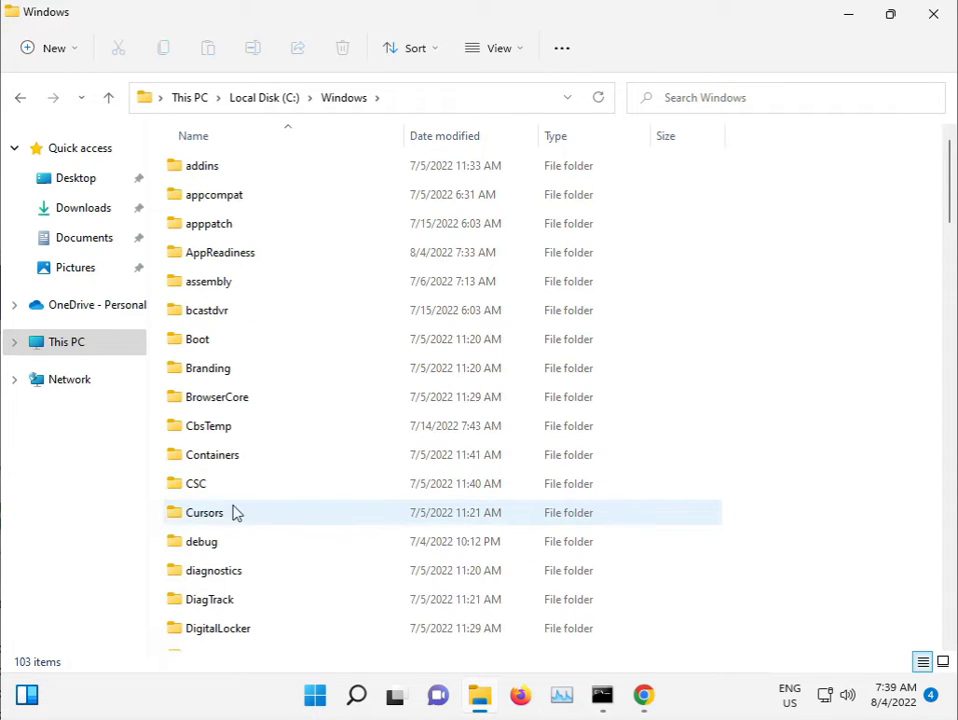
- Open the catroot2 folder inside System32
{"action": "scroll", "coordinate": [274, 507], "scroll_direction": "down", "scroll_amount": 6}
{"action": "scroll", "coordinate": [279, 511], "scroll_direction": "down", "scroll_amount": 5}
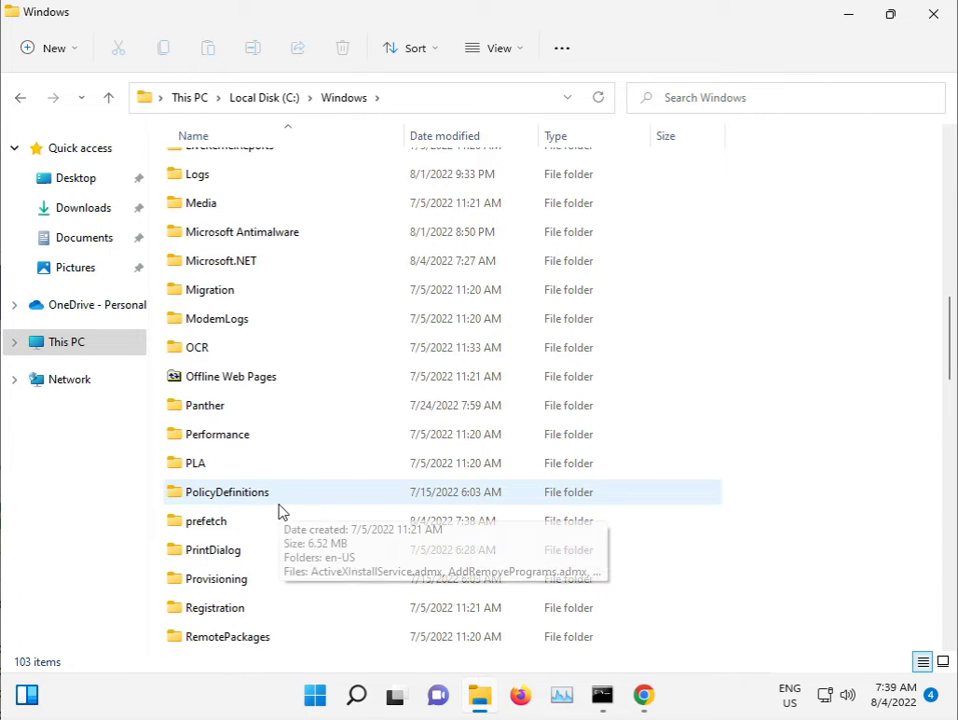
{"action": "scroll", "coordinate": [281, 510], "scroll_direction": "down", "scroll_amount": 5}
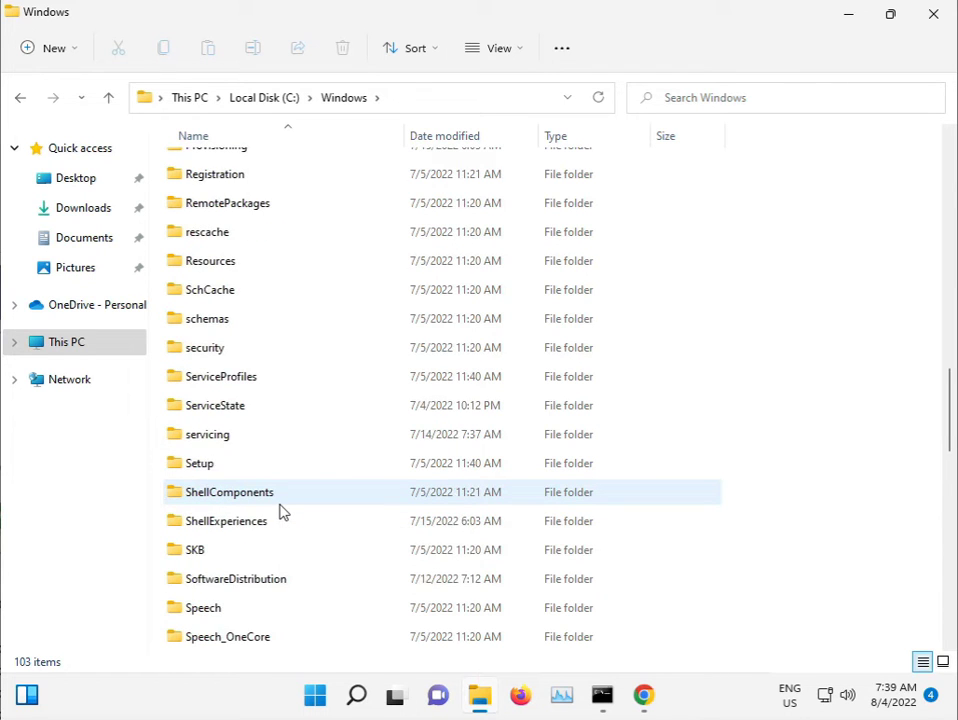
{"action": "scroll", "coordinate": [282, 511], "scroll_direction": "down", "scroll_amount": 4}
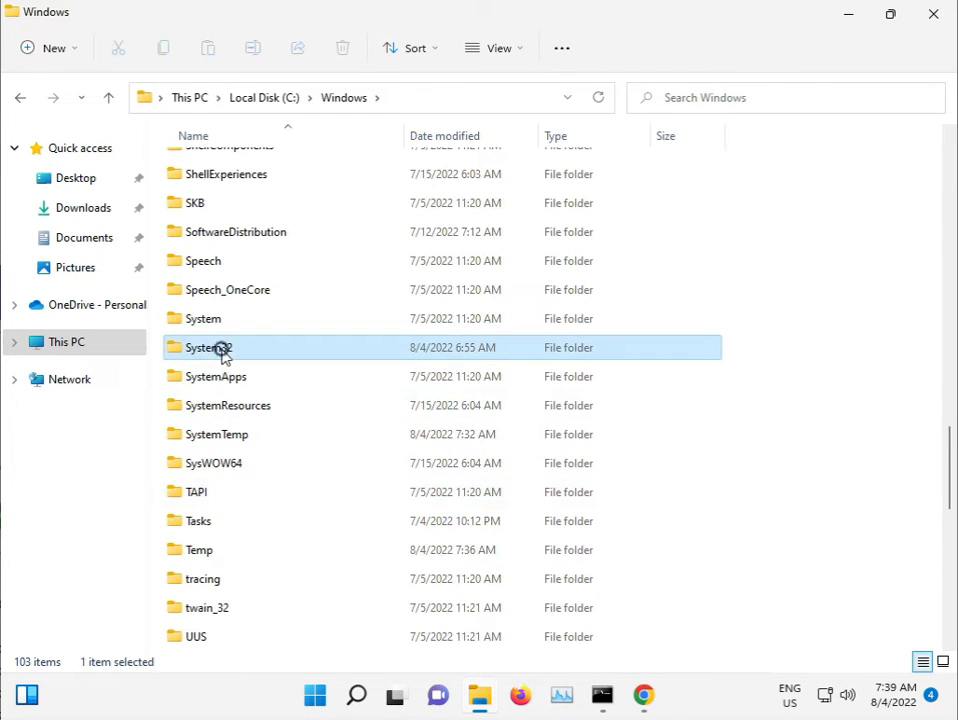
{"action": "double_click", "coordinate": [222, 350]}
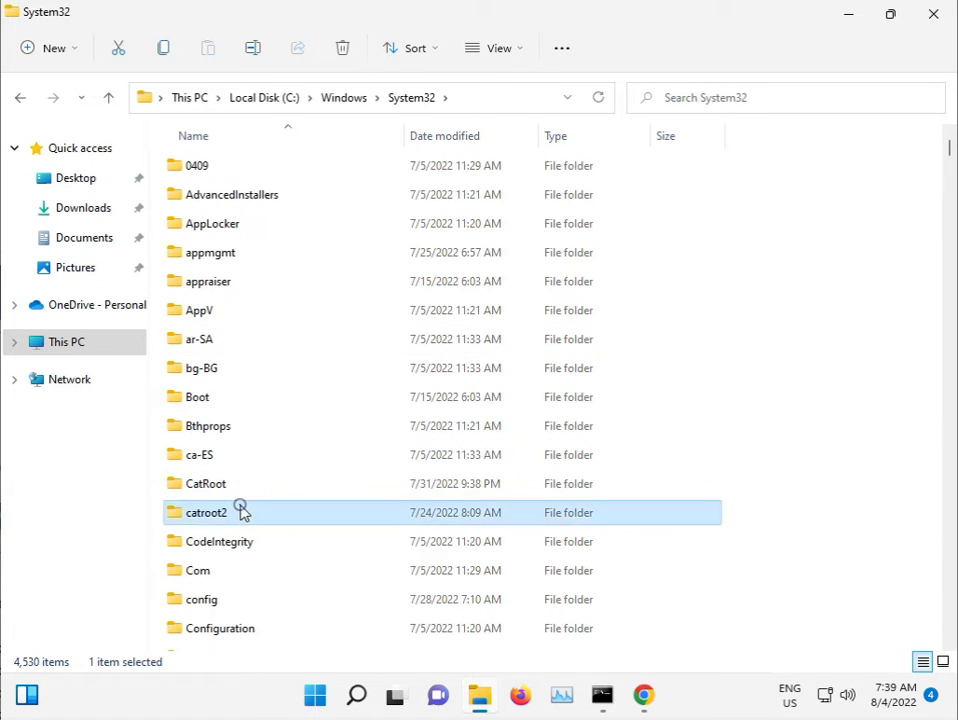
{"action": "double_click", "coordinate": [207, 512]}
- Permanently delete all contents of catroot2, granting administrator permission for all items and skipping the files in use
{"action": "left_click_drag", "start_coordinate": [248, 442], "coordinate": [257, 170]}
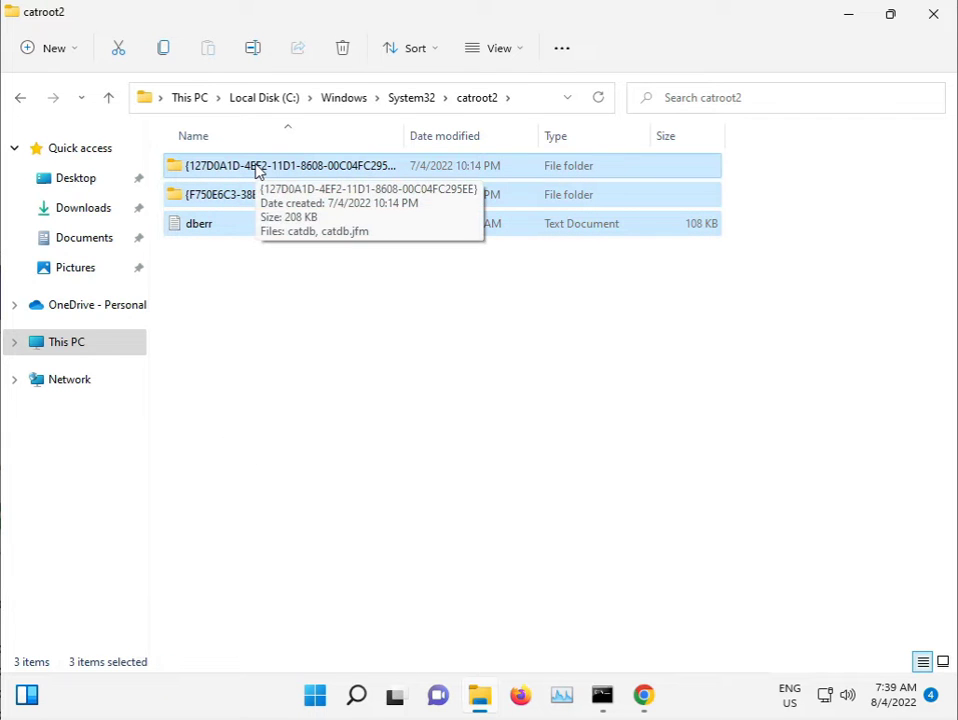
{"action": "key", "text": "shift+Delete"}
{"action": "key", "text": "Return"}
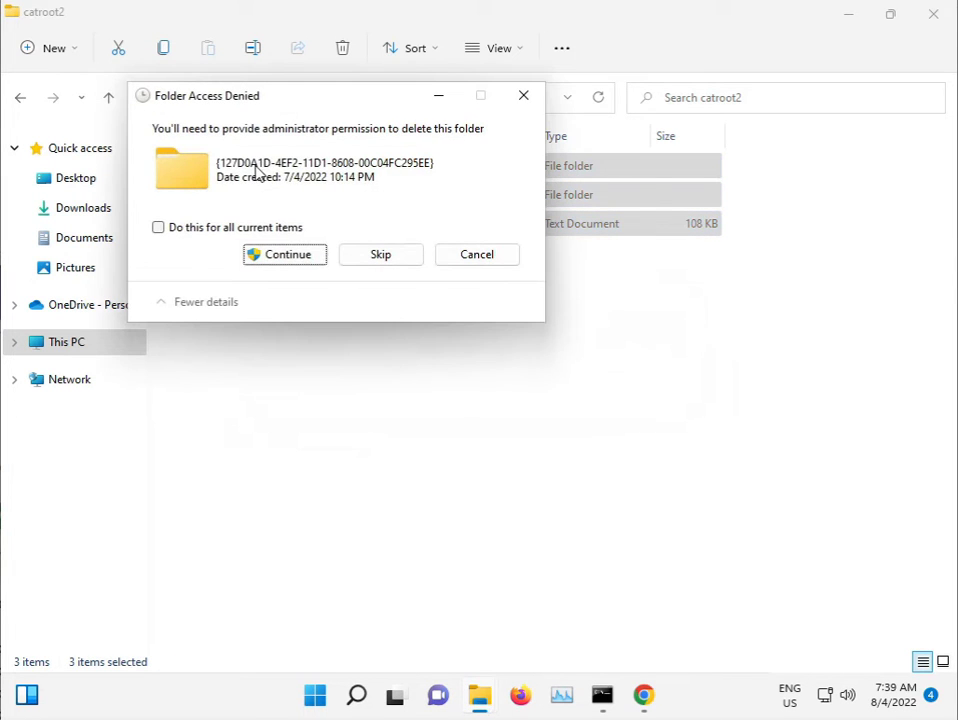
{"action": "left_click", "coordinate": [272, 228]}
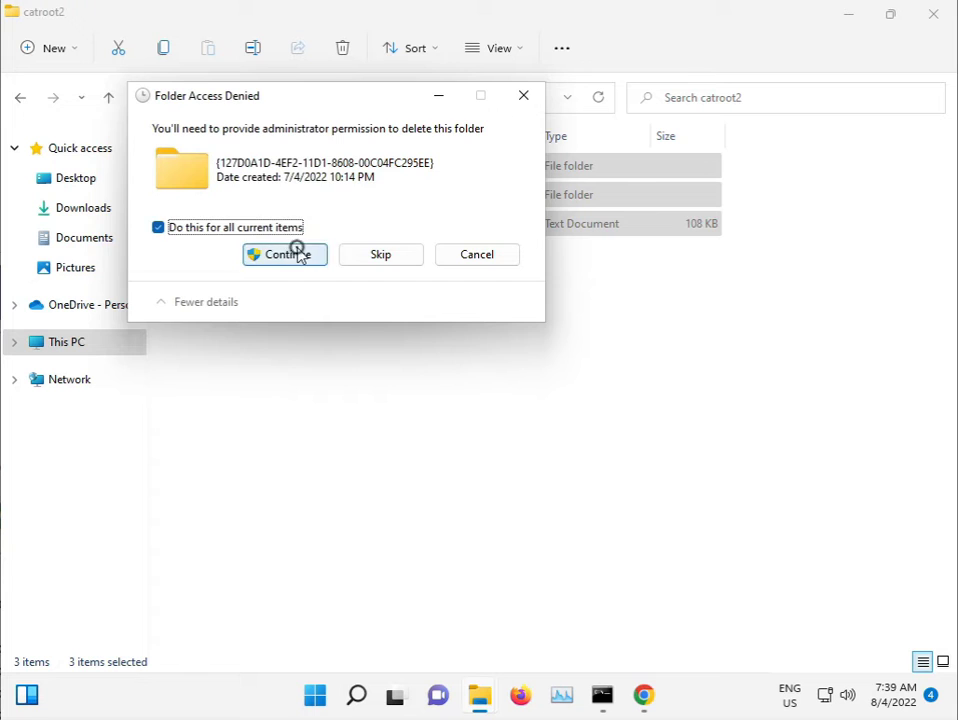
{"action": "left_click", "coordinate": [296, 253]}
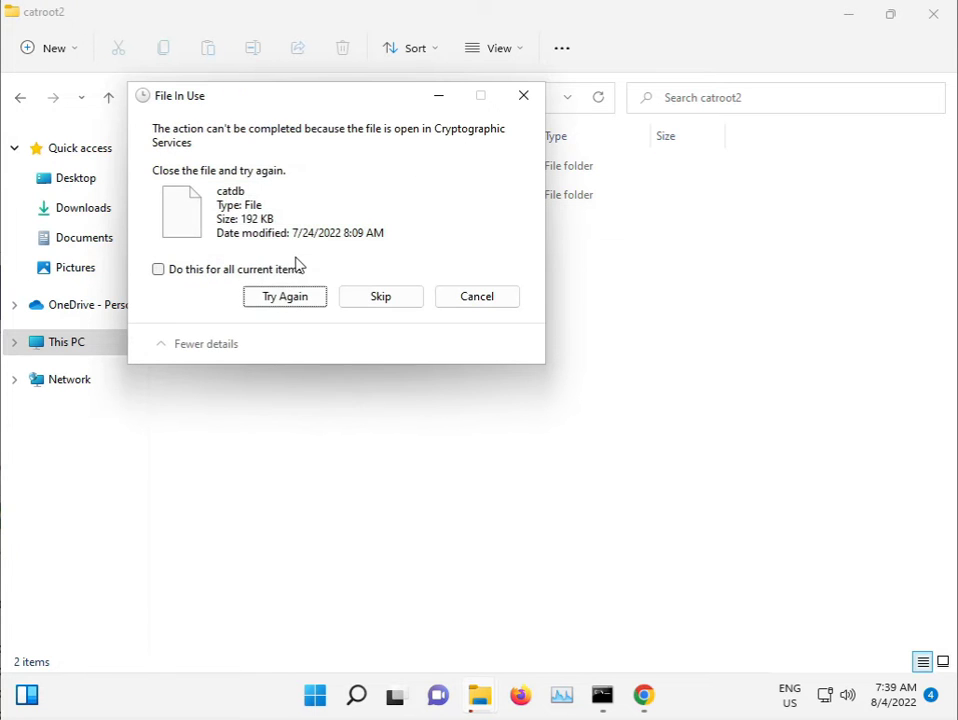
{"action": "left_click", "coordinate": [364, 302]}
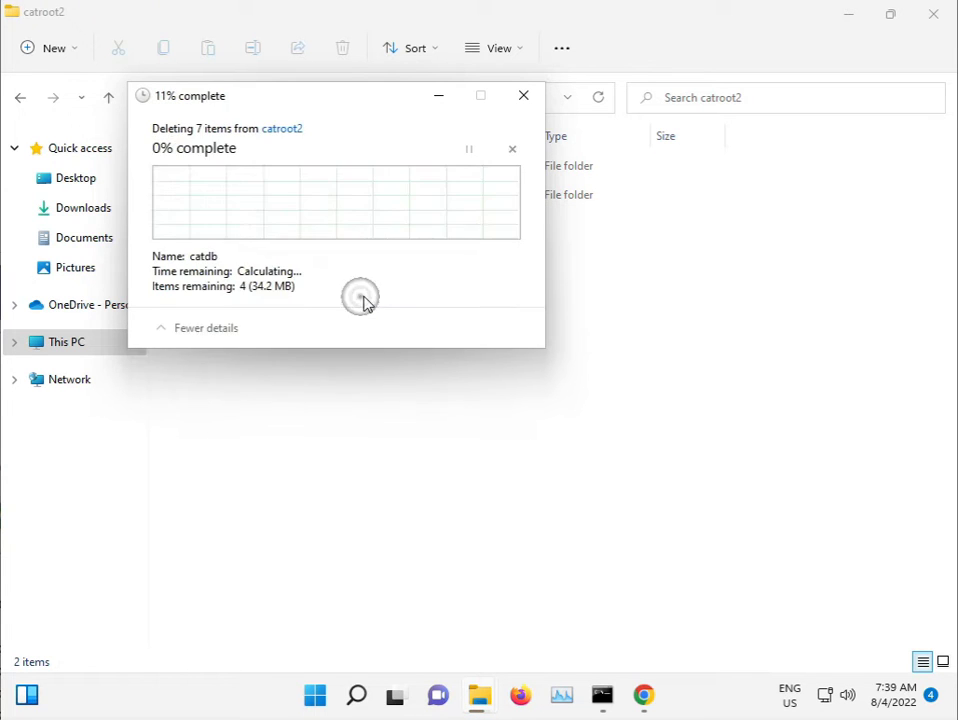
{"action": "left_click", "coordinate": [261, 269]}
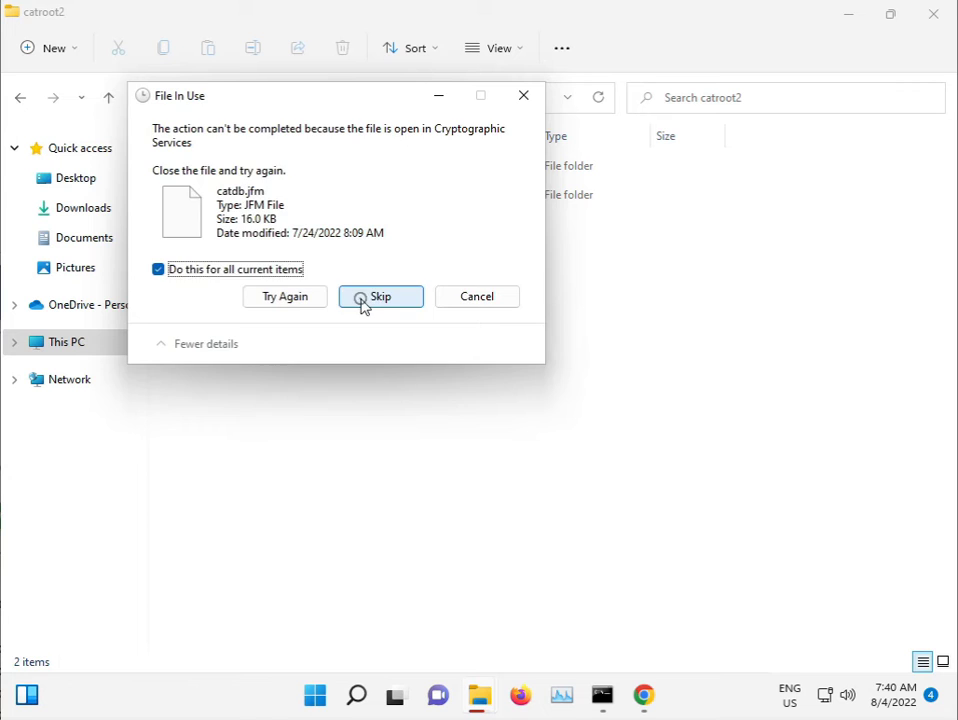
{"action": "left_click", "coordinate": [363, 302]}
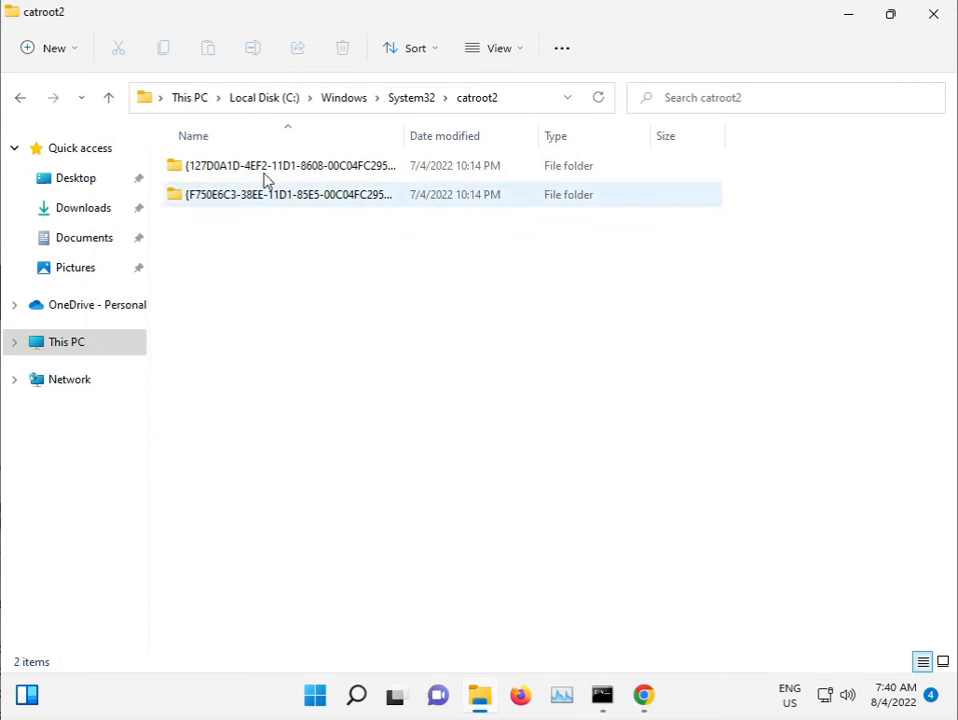
- Return to System32 and look through its folders and its files starting with S for the SoftwareDistribution folder
{"action": "left_click", "coordinate": [412, 100]}
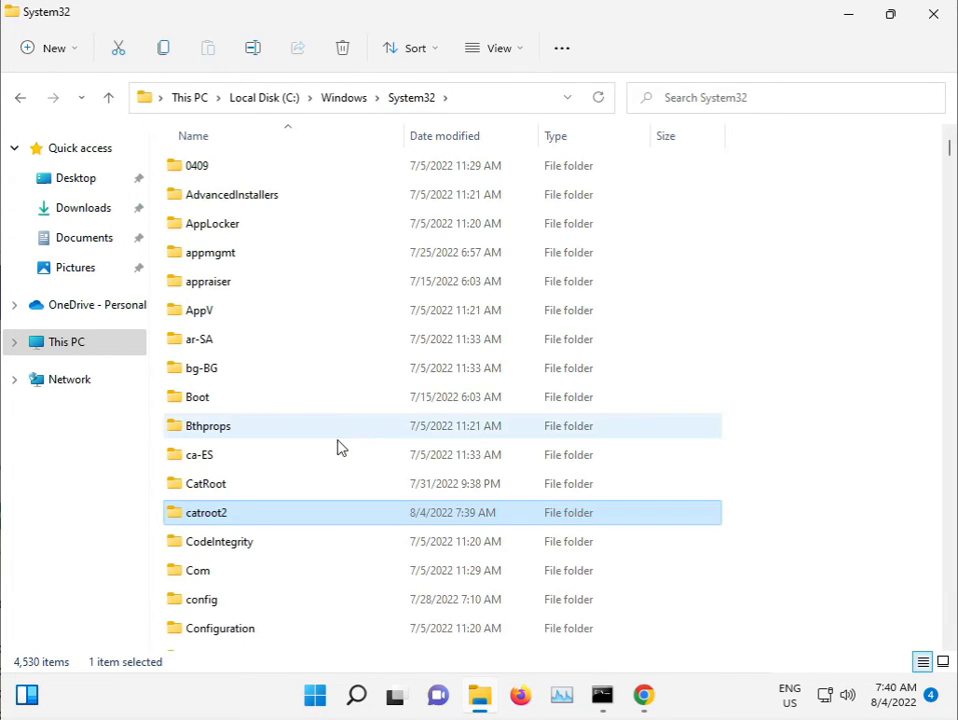
{"action": "scroll", "coordinate": [338, 447], "scroll_direction": "down", "scroll_amount": 1}
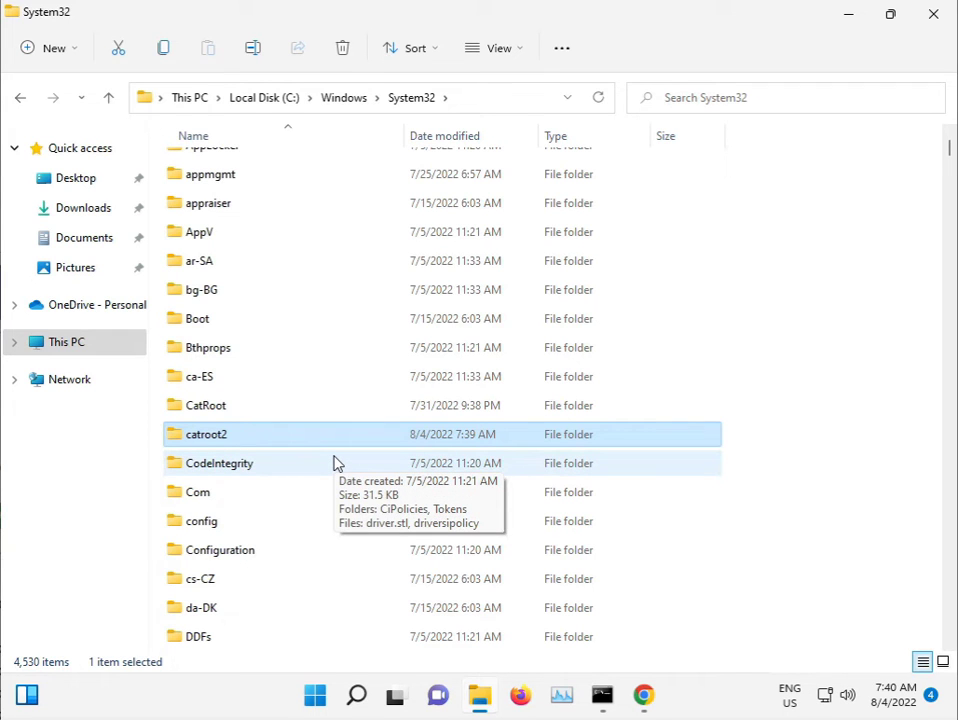
{"action": "scroll", "coordinate": [338, 463], "scroll_direction": "down", "scroll_amount": 1}
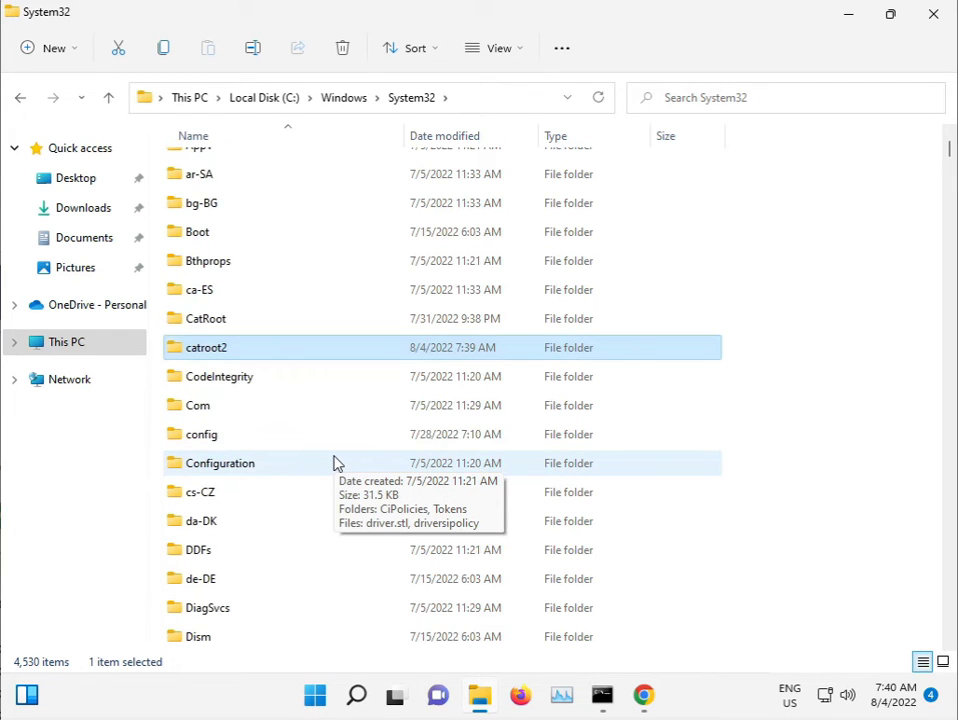
{"action": "scroll", "coordinate": [338, 463], "scroll_direction": "down", "scroll_amount": 11}
{"action": "scroll", "coordinate": [338, 463], "scroll_direction": "down", "scroll_amount": 17}
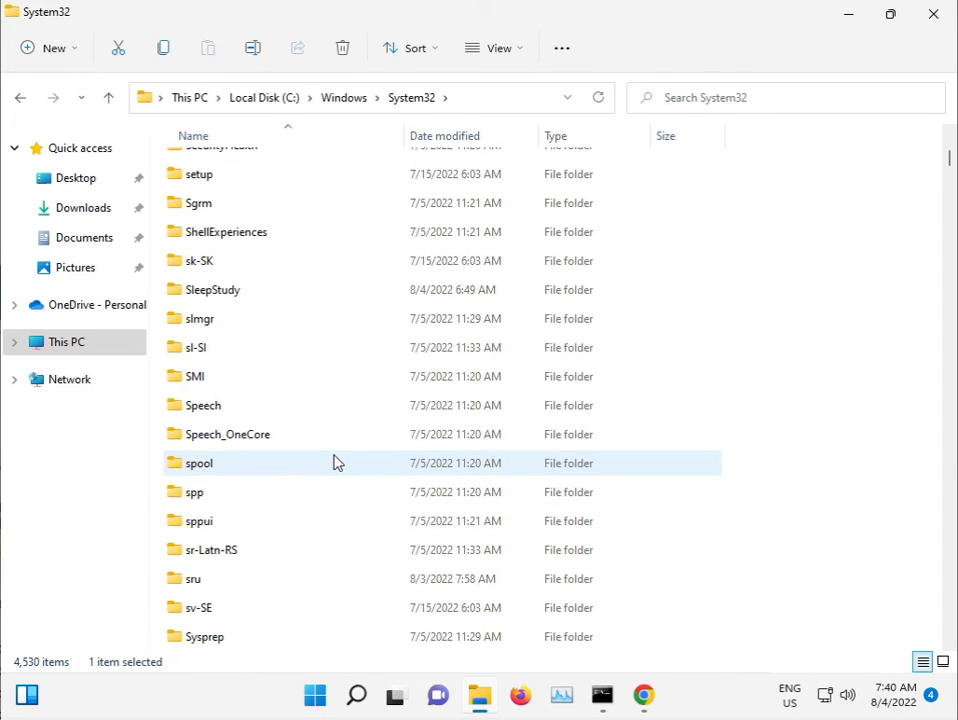
{"action": "scroll", "coordinate": [338, 463], "scroll_direction": "down", "scroll_amount": 2}
{"action": "scroll", "coordinate": [338, 463], "scroll_direction": "up", "scroll_amount": 4}
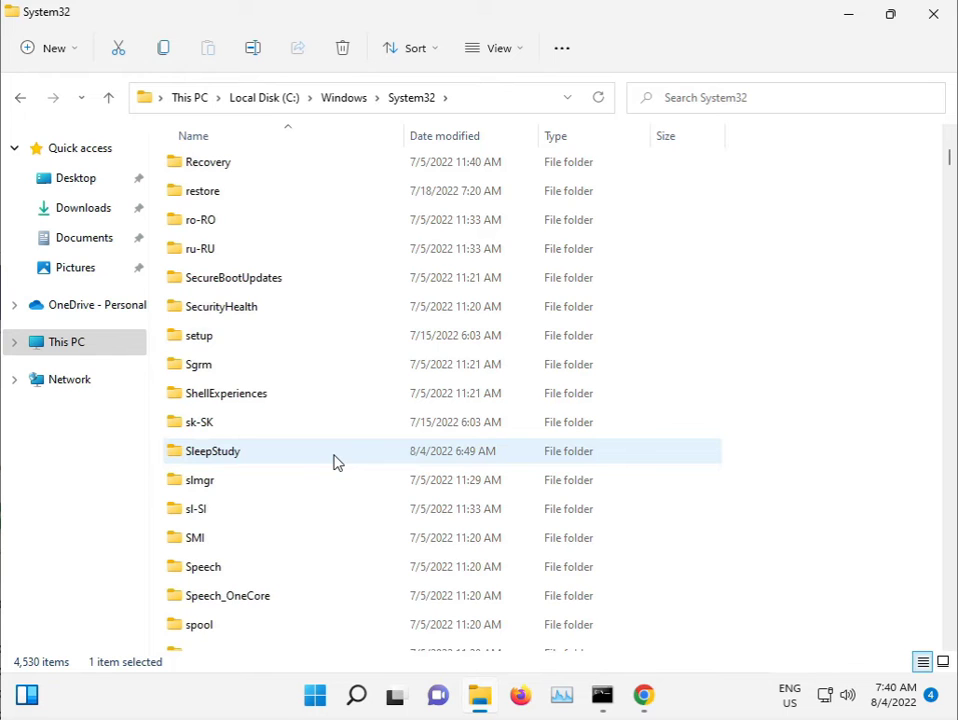
{"action": "scroll", "coordinate": [336, 462], "scroll_direction": "down", "scroll_amount": 1}
{"action": "left_click", "coordinate": [332, 460]}
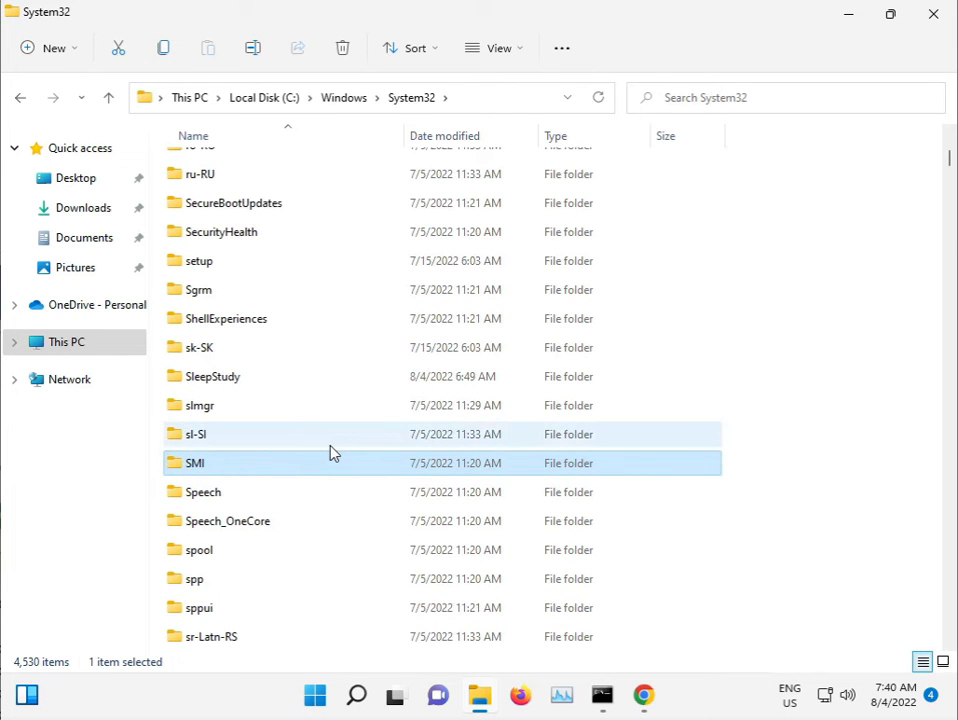
{"action": "type", "text": "d3"}
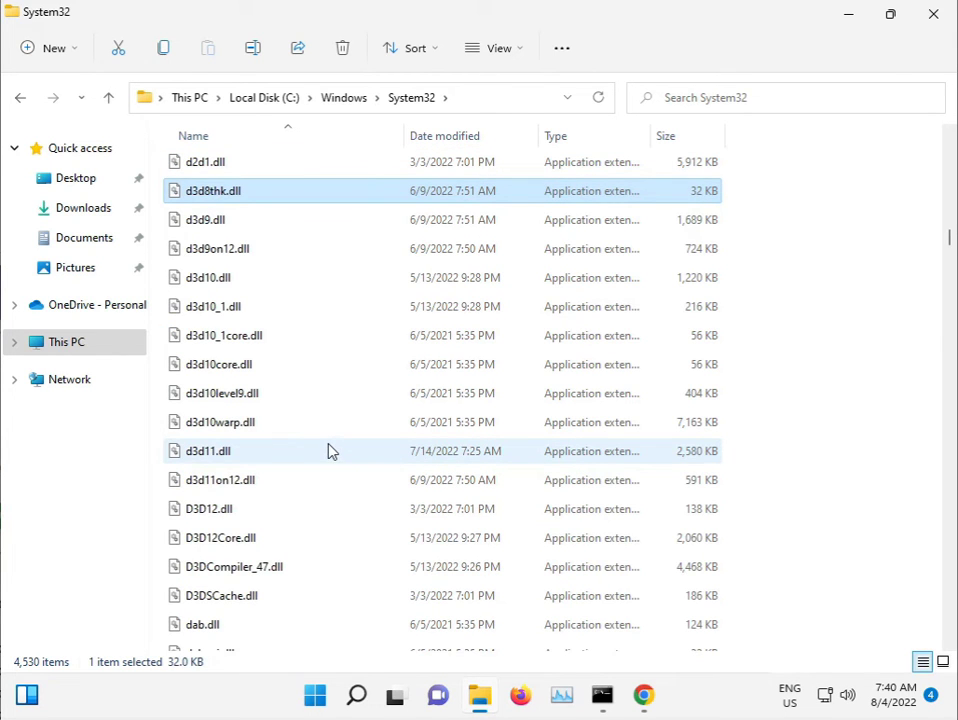
{"action": "type", "text": "sam"}
{"action": "key", "text": "Down"}
{"action": "key", "text": "Down"}
{"action": "key", "text": "Down"}
{"action": "key", "text": "Down"}
{"action": "key", "text": "Down"}
{"action": "type", "text": "sces"}
{"action": "key", "text": "Down"}
{"action": "key", "text": "Down"}
{"action": "key", "text": "Down"}
{"action": "key", "text": "Down"}
{"action": "type", "text": "sd"}
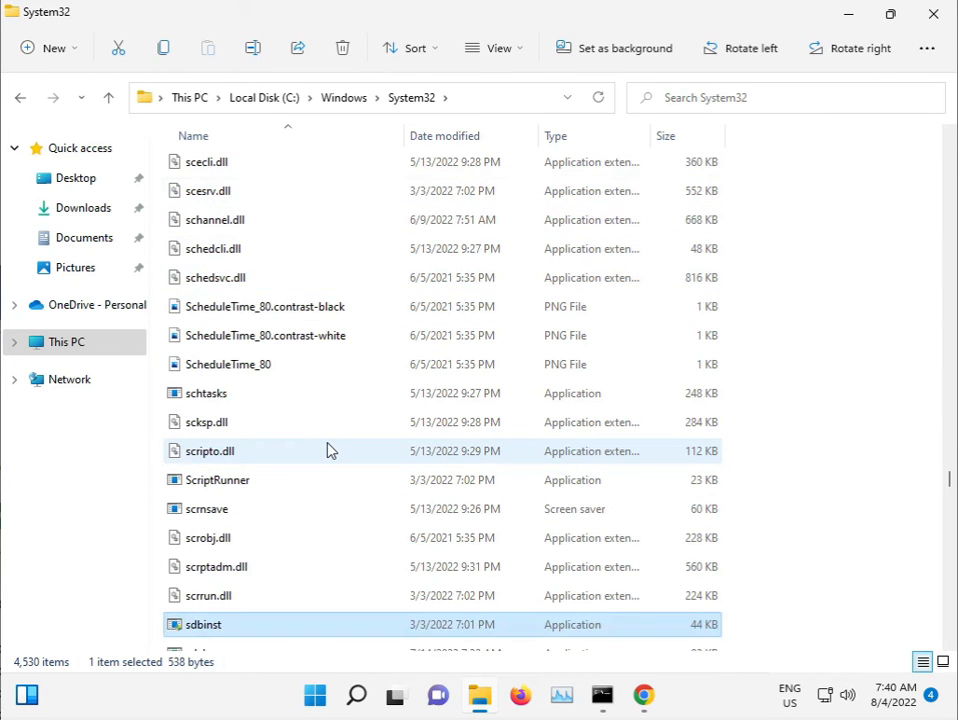
{"action": "key", "text": "Down"}
{"action": "key", "text": "Down"}
{"action": "key", "text": "Down"}
{"action": "key", "text": "Down"}
{"action": "key", "text": "Down"}
{"action": "key", "text": "Down"}
{"action": "key", "text": "Down"}
{"action": "key", "text": "Down"}
{"action": "key", "text": "Down"}
{"action": "key", "text": "Down"}
{"action": "key", "text": "Down"}
{"action": "key", "text": "Down"}
{"action": "key", "text": "Down"}
{"action": "key", "text": "Down"}
{"action": "key", "text": "Down"}
{"action": "key", "text": "Down"}
{"action": "key", "text": "Down"}
{"action": "key", "text": "Down"}
{"action": "key", "text": "Down"}
{"action": "key", "text": "Down"}
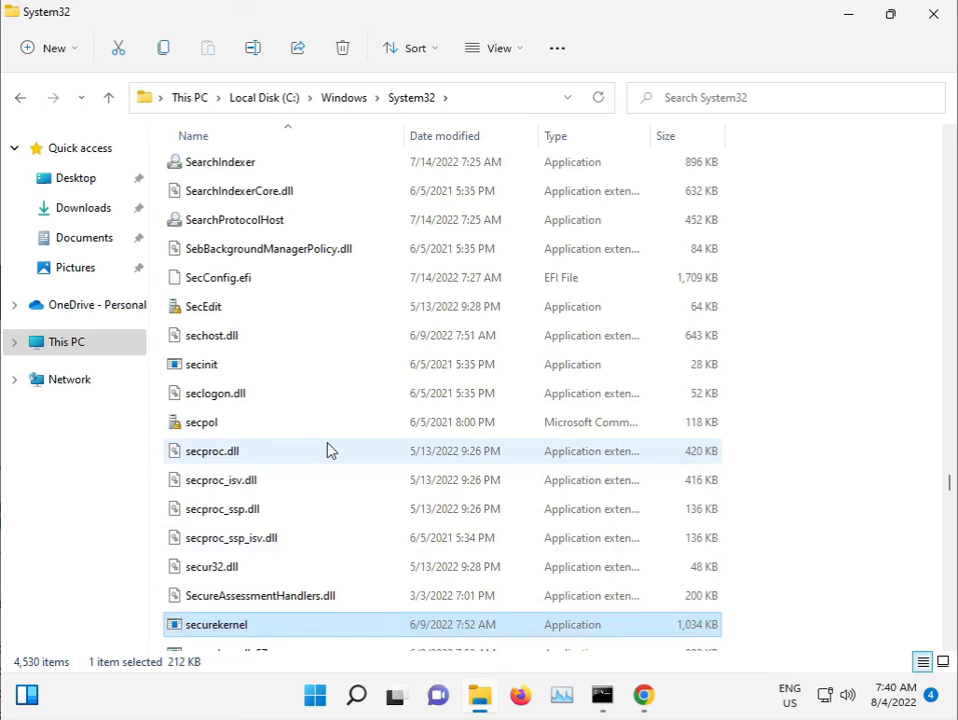
{"action": "key", "text": "Down"}
{"action": "key", "text": "Down"}
{"action": "key", "text": "Down"}
{"action": "key", "text": "Down"}
{"action": "key", "text": "Down"}
{"action": "key", "text": "Down"}
{"action": "key", "text": "Down"}
{"action": "key", "text": "Down"}
{"action": "key", "text": "Down"}
{"action": "key", "text": "Down"}
{"action": "key", "text": "Down"}
{"action": "key", "text": "Down"}
{"action": "key", "text": "Down"}
{"action": "key", "text": "Down"}
{"action": "key", "text": "Down"}
{"action": "key", "text": "Down"}
{"action": "key", "text": "Down"}
{"action": "key", "text": "Down"}
{"action": "key", "text": "Down"}
{"action": "key", "text": "Down"}
{"action": "key", "text": "Down"}
{"action": "key", "text": "Down"}
{"action": "key", "text": "Down"}
{"action": "key", "text": "Down"}
{"action": "key", "text": "Down"}
{"action": "key", "text": "Down"}
{"action": "key", "text": "Down"}
{"action": "key", "text": "Down"}
{"action": "key", "text": "Down"}
{"action": "key", "text": "Down"}
{"action": "key", "text": "Down"}
{"action": "key", "text": "Down"}
{"action": "key", "text": "Down"}
{"action": "key", "text": "Down"}
{"action": "key", "text": "Down"}
{"action": "key", "text": "Down"}
{"action": "key", "text": "Down"}
{"action": "key", "text": "Down"}
{"action": "key", "text": "Down"}
{"action": "key", "text": "Down"}
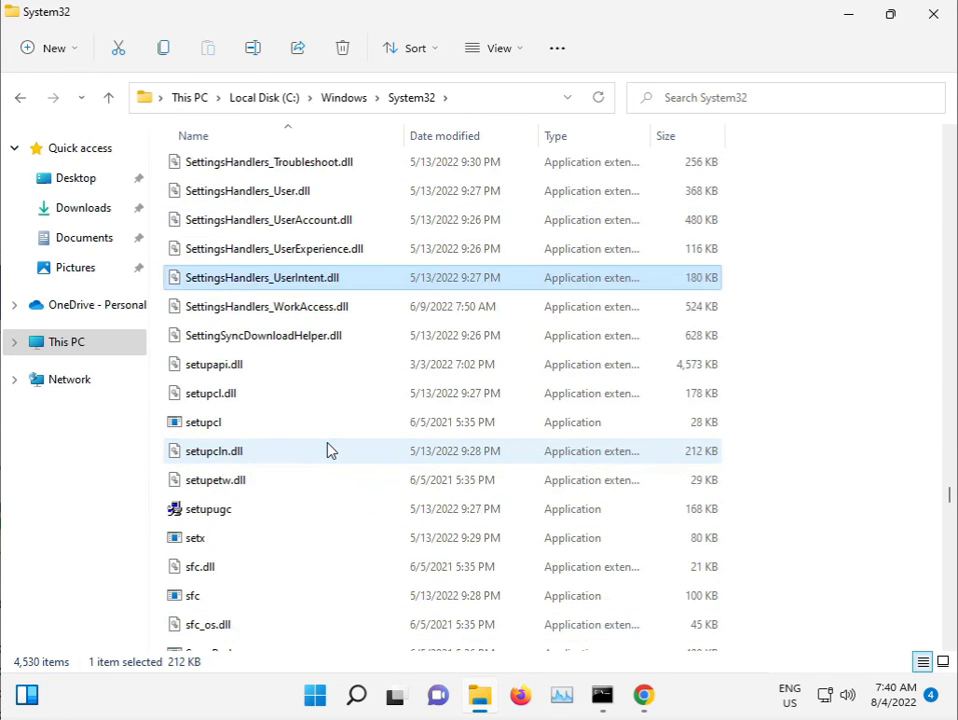
{"action": "key", "text": "Down"}
{"action": "key", "text": "Down"}
{"action": "key", "text": "Down"}
{"action": "key", "text": "Down"}
{"action": "key", "text": "Down"}
{"action": "key", "text": "Down"}
{"action": "key", "text": "Down"}
{"action": "key", "text": "Down"}
{"action": "key", "text": "Down"}
{"action": "key", "text": "Down"}
{"action": "key", "text": "Down"}
{"action": "key", "text": "Down"}
{"action": "key", "text": "Down"}
{"action": "key", "text": "Down"}
{"action": "key", "text": "Down"}
{"action": "key", "text": "Down"}
{"action": "key", "text": "Down"}
{"action": "key", "text": "Down"}
{"action": "key", "text": "Down"}
{"action": "key", "text": "Down"}
- Go back to the Windows folder and open its SoftwareDistribution folder
{"action": "left_click", "coordinate": [344, 97]}
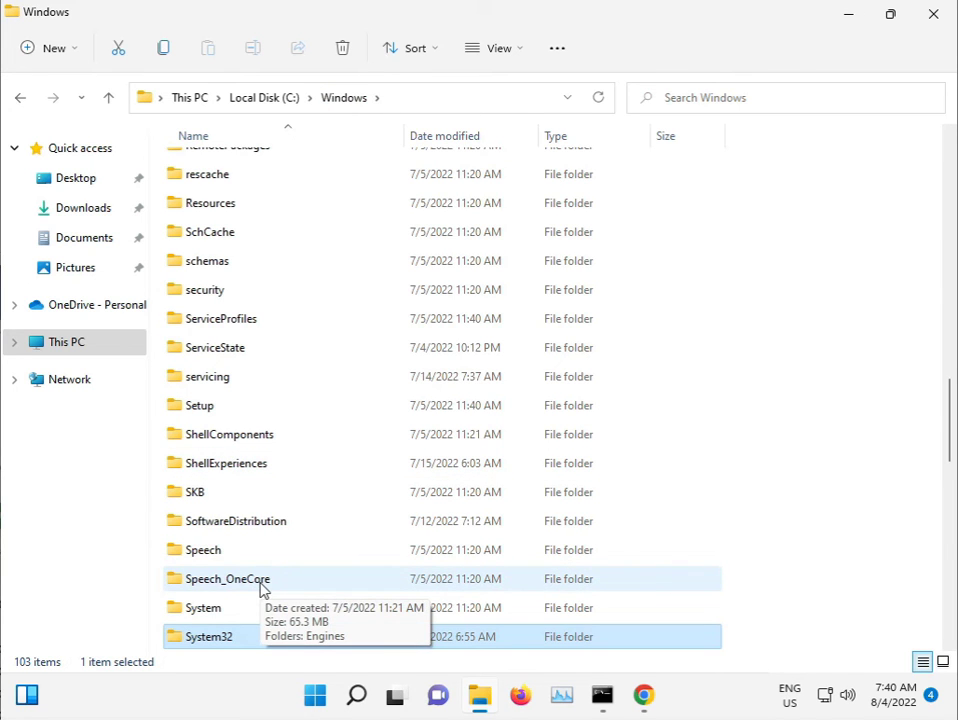
{"action": "key", "text": "Down"}
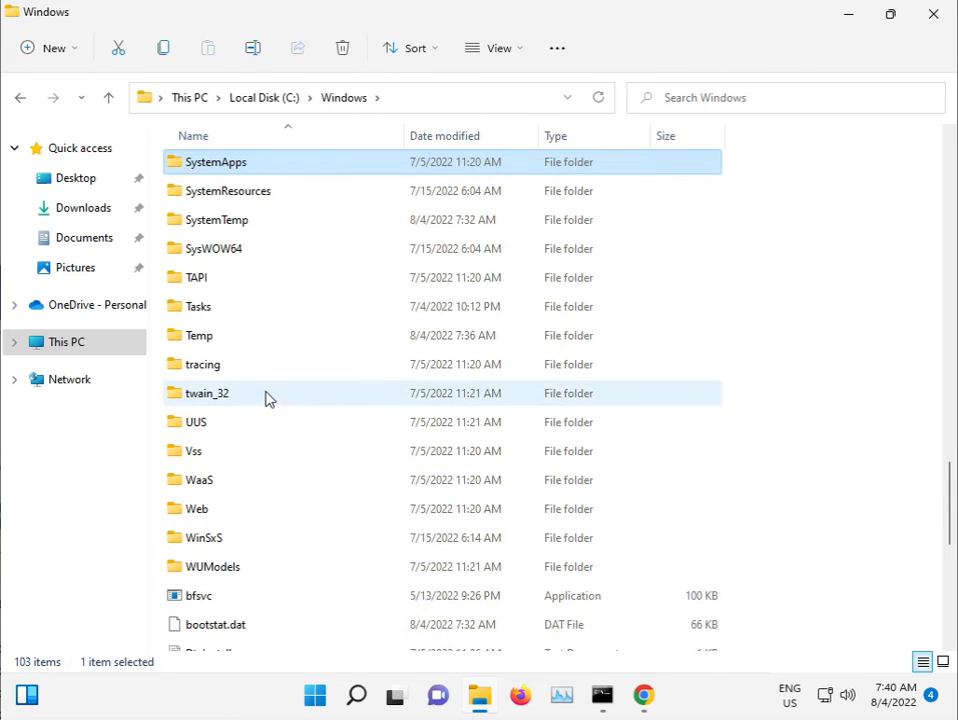
{"action": "key", "text": "Down"}
{"action": "key", "text": "Down"}
{"action": "key", "text": "Down"}
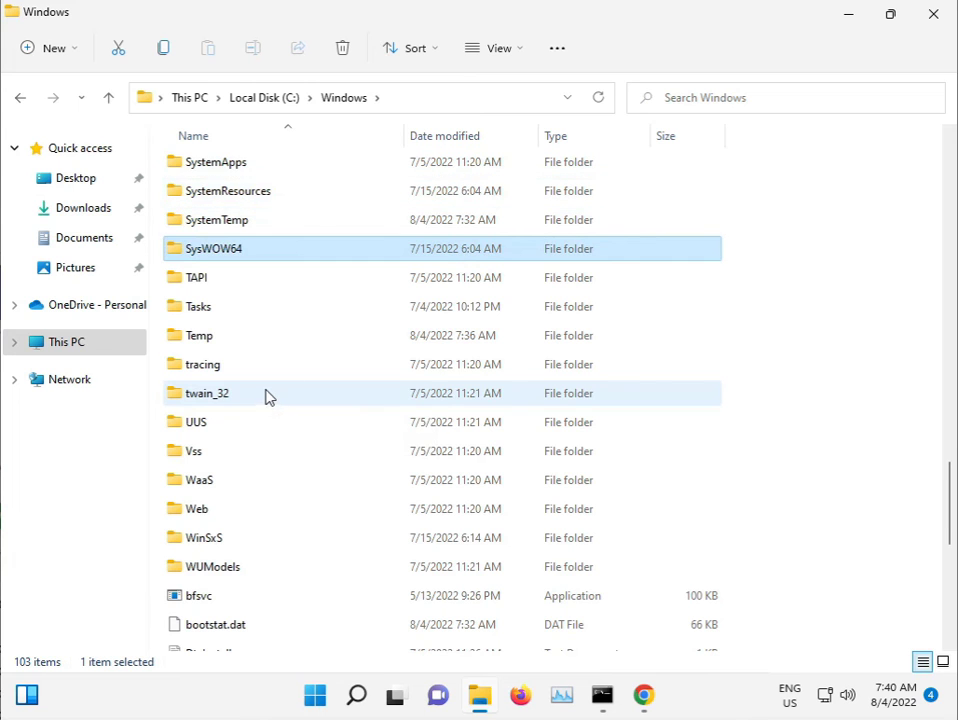
{"action": "scroll", "coordinate": [272, 372], "scroll_direction": "up", "scroll_amount": 1}
{"action": "scroll", "coordinate": [272, 367], "scroll_direction": "up", "scroll_amount": 3}
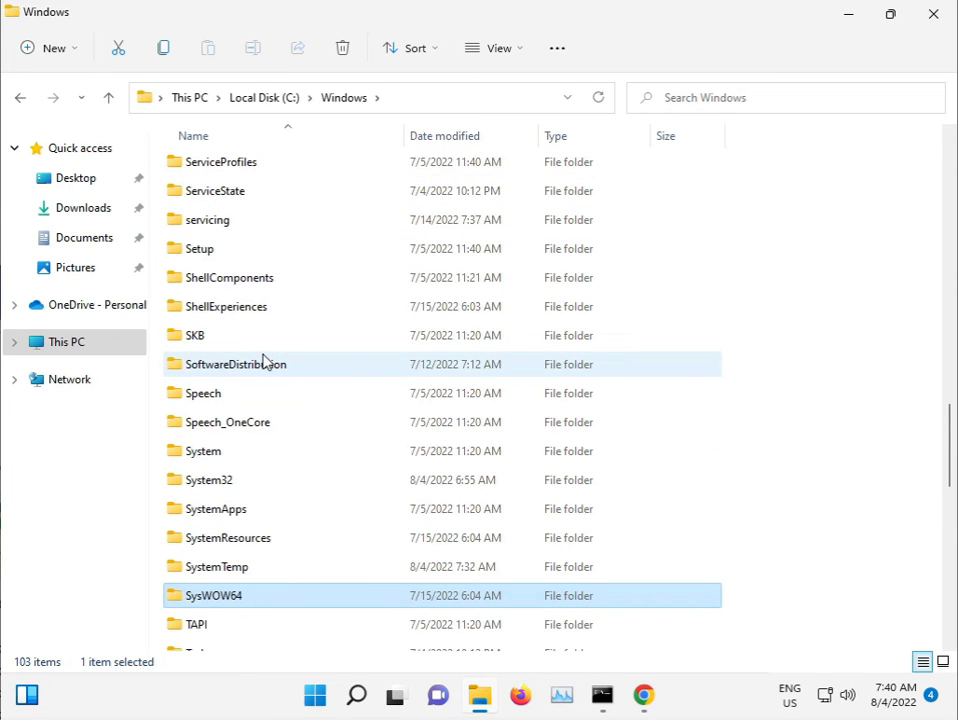
{"action": "mouse_move", "coordinate": [265, 364]}
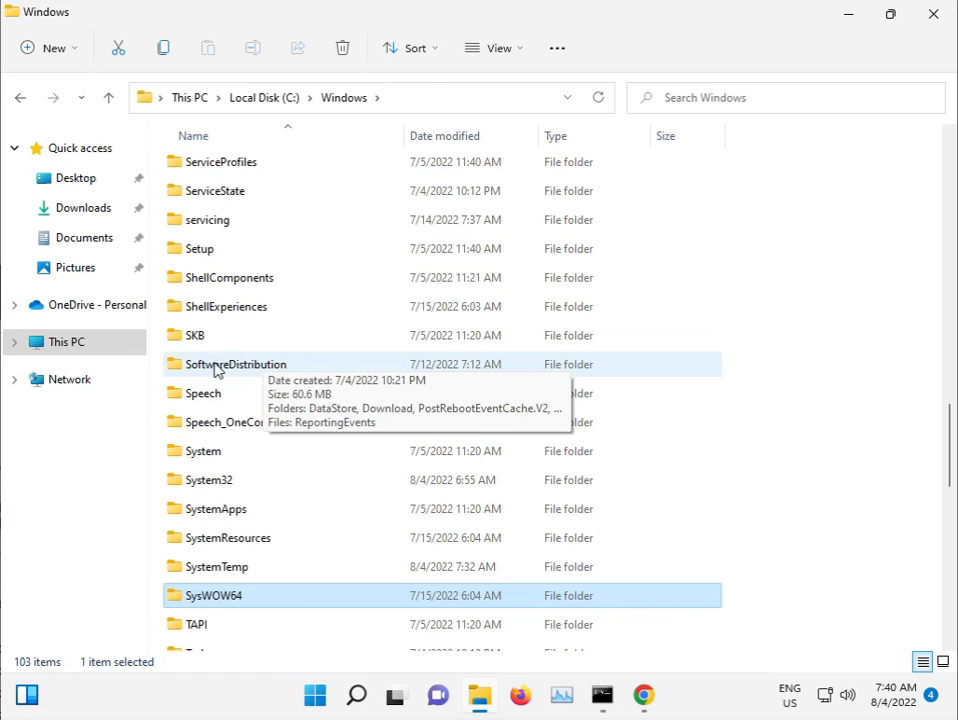
{"action": "double_click", "coordinate": [247, 366]}
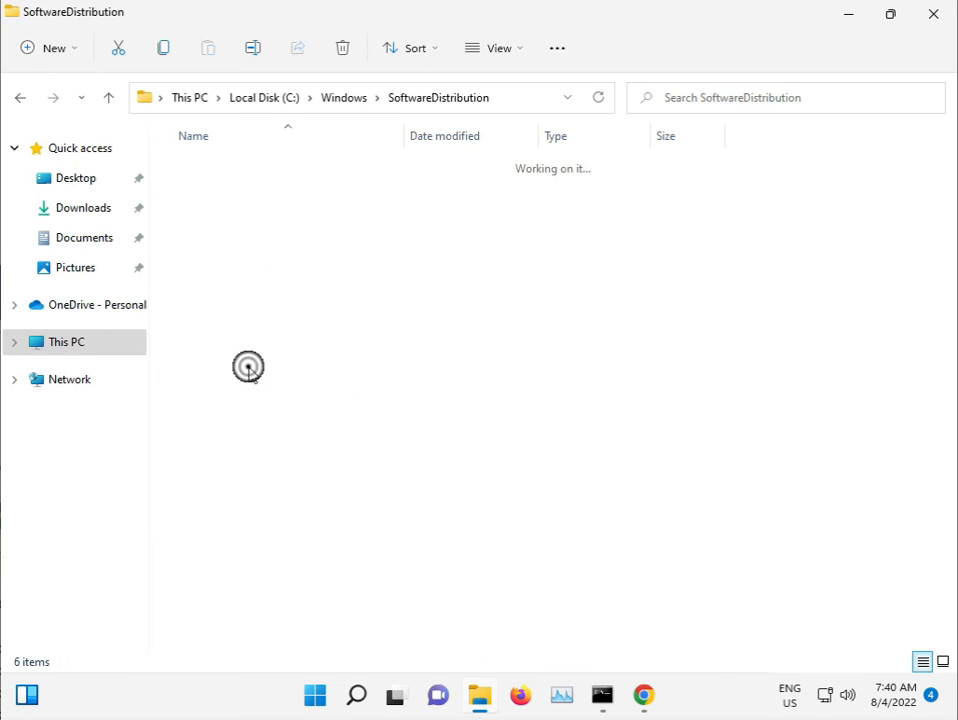
- Permanently delete everything in SoftwareDistribution, granting administrator permission for all items and skipping the files in use
{"action": "left_click_drag", "start_coordinate": [260, 389], "coordinate": [245, 166]}
{"action": "key", "text": "shift+Delete"}
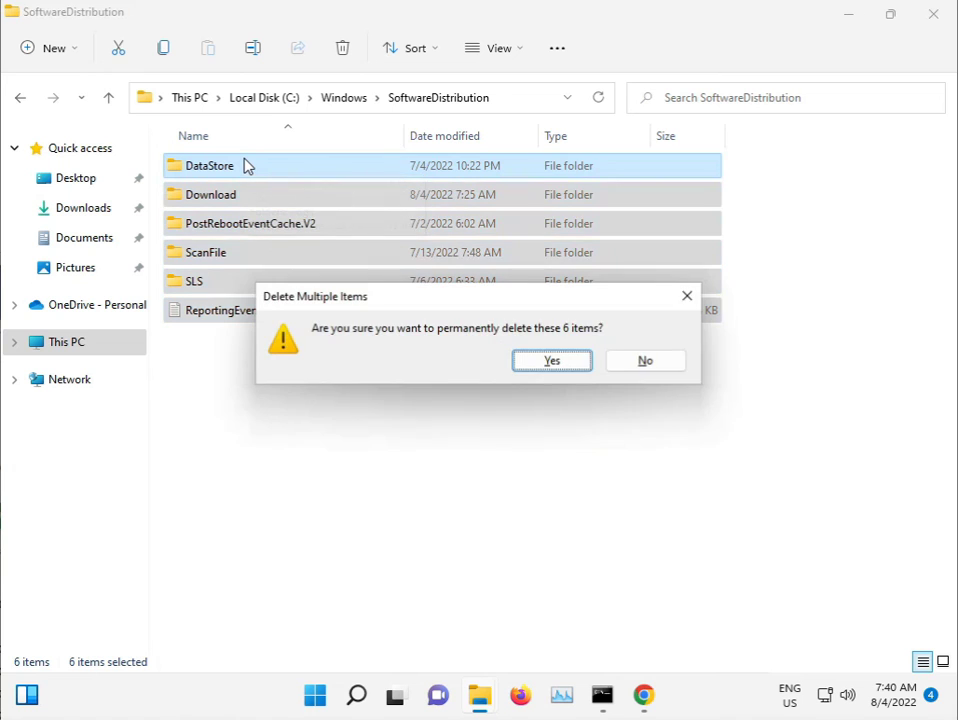
{"action": "left_click", "coordinate": [545, 362]}
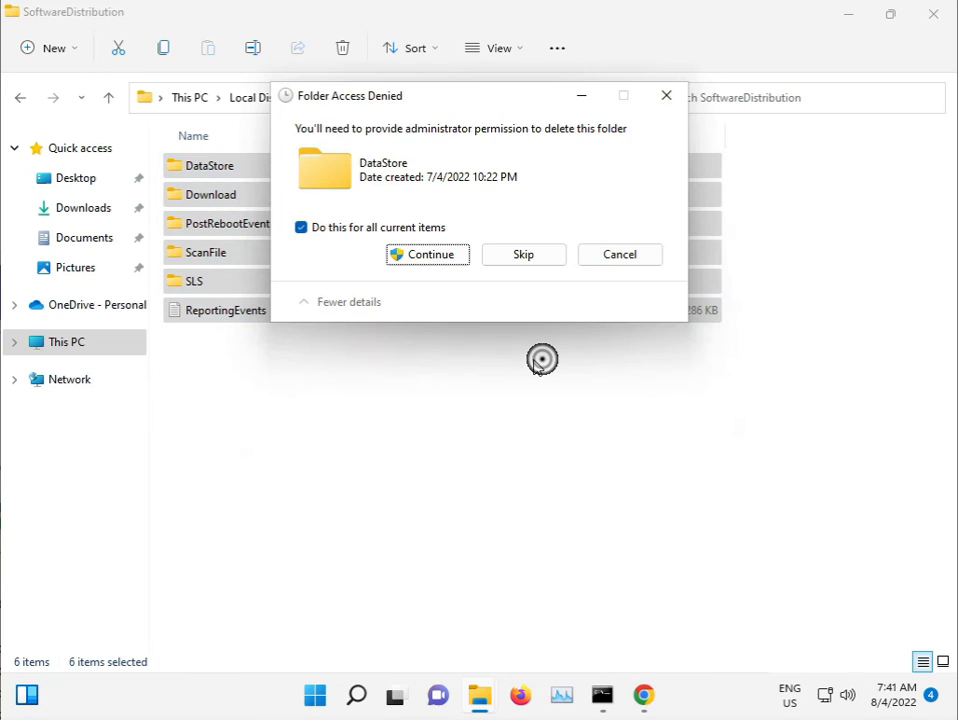
{"action": "left_click", "coordinate": [425, 259]}
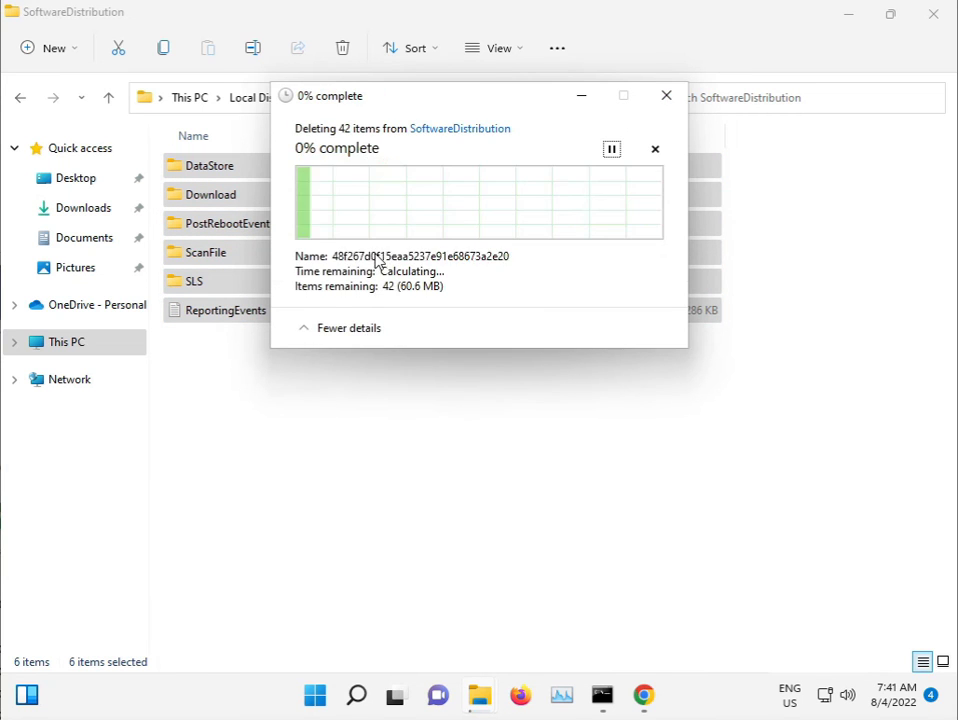
{"action": "left_click", "coordinate": [321, 257]}
{"action": "left_click", "coordinate": [527, 284]}
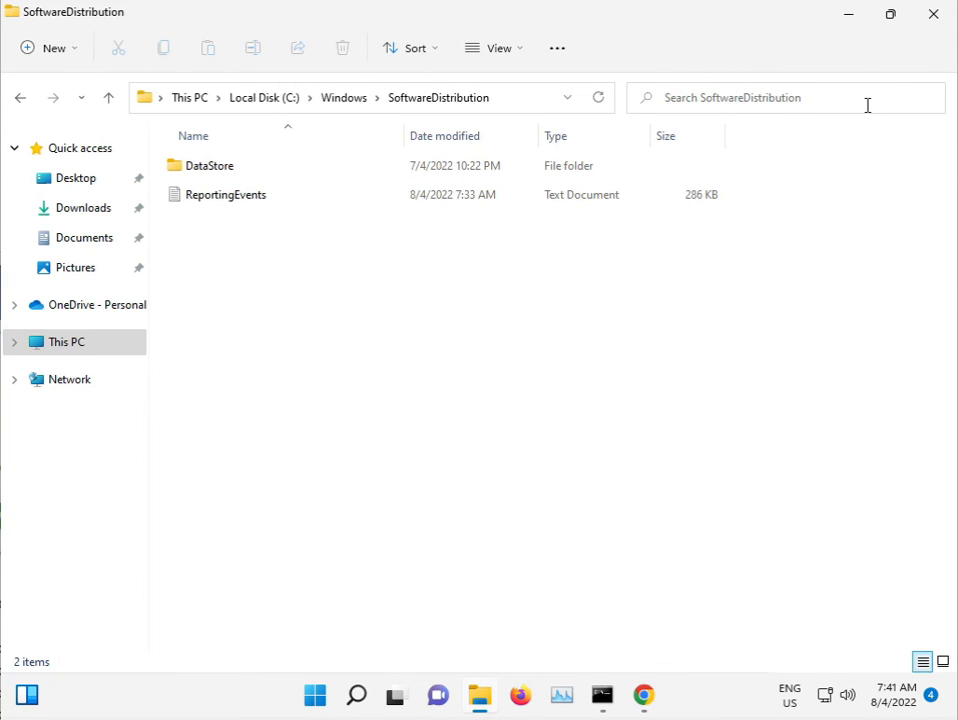
- Close File Explorer and switch to the Command Prompt to check the progress of the sfc /scannow scan
{"action": "left_click", "coordinate": [928, 22]}
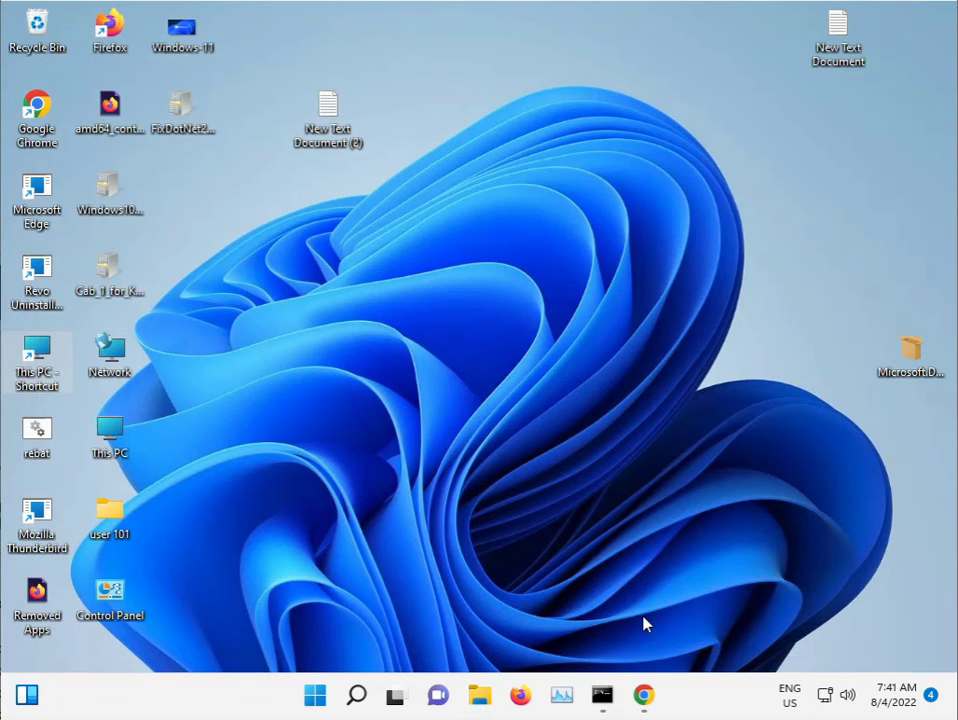
{"action": "left_click", "coordinate": [602, 697]}
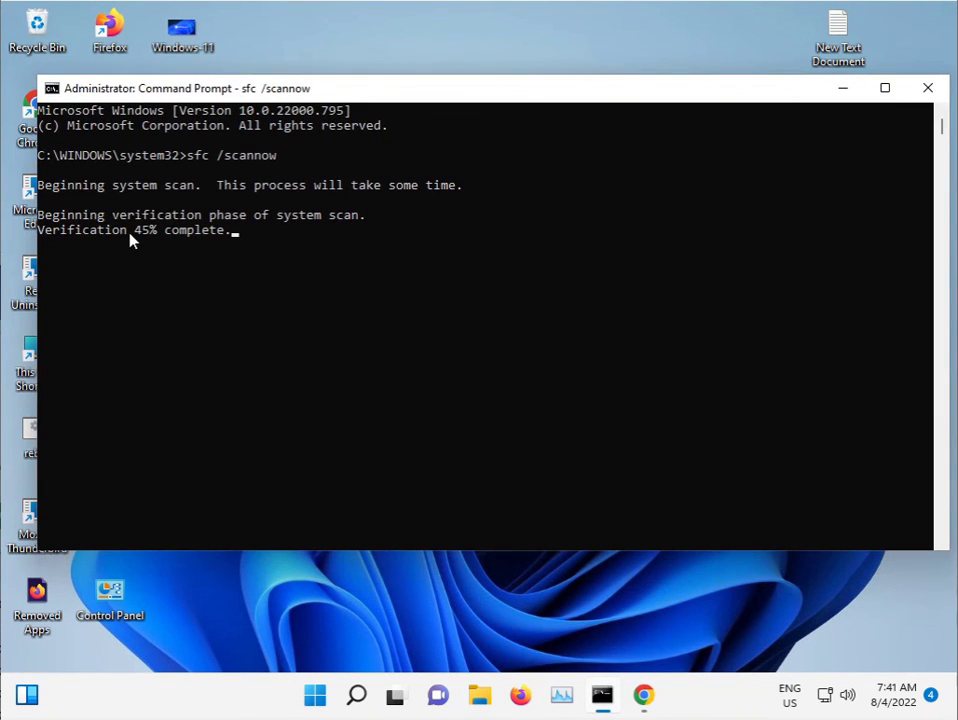